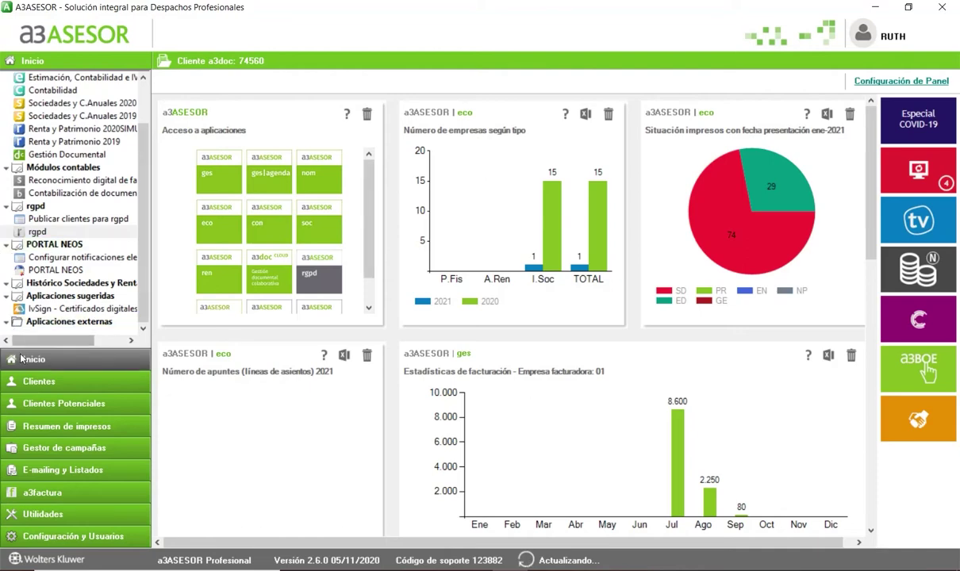
# - Review the clients available for publishing to rgpd and exit the list without publishing
pyautogui.click(70, 221)
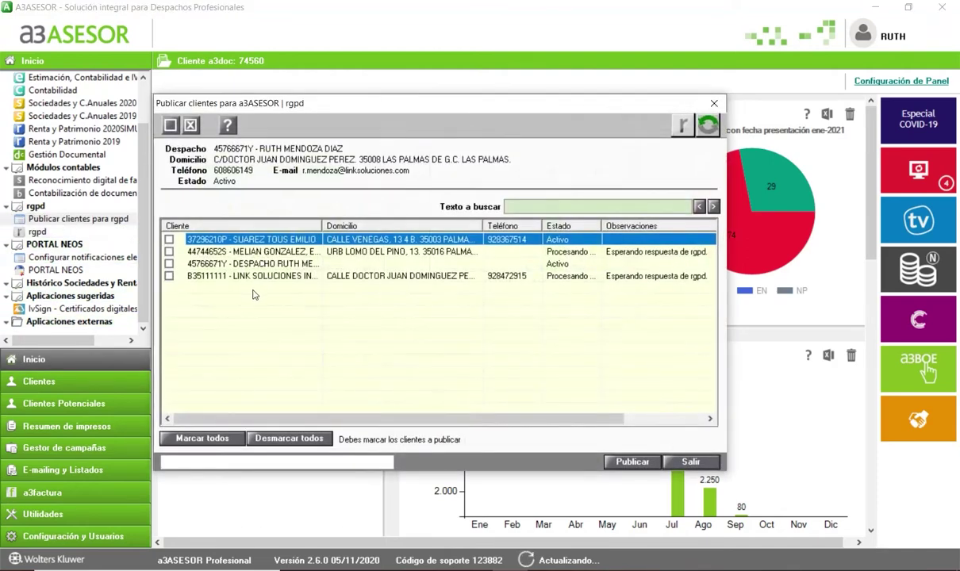
pyautogui.click(169, 276)
pyautogui.click(675, 462)
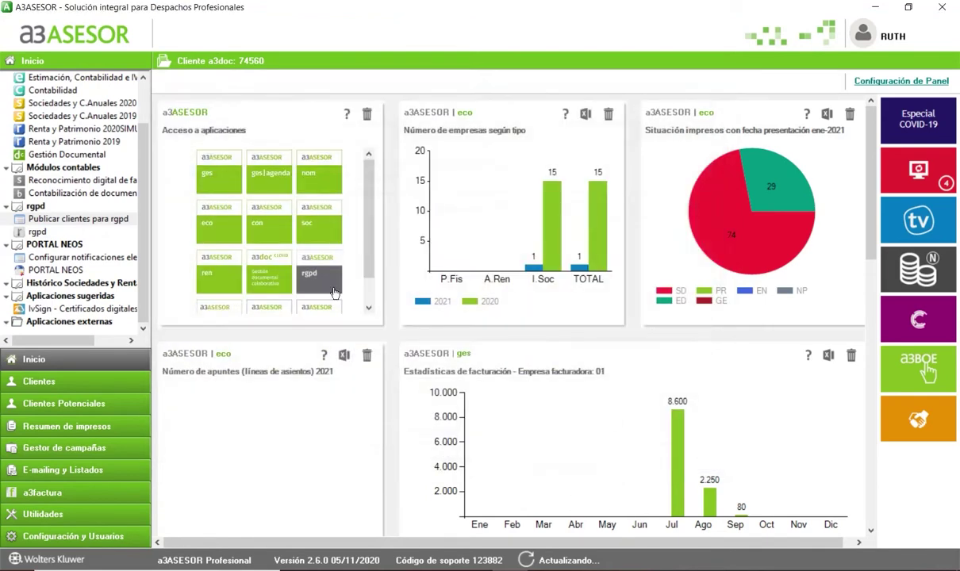
# - Open the rgpd application and filter the client list by "Nivel de riesgo pendiente de analizar"
pyautogui.click(35, 232)
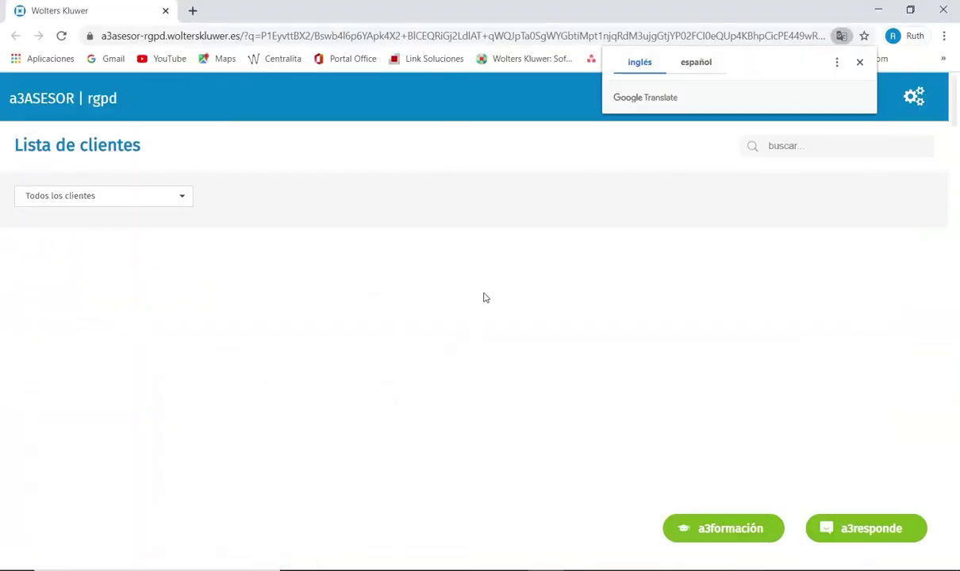
pyautogui.click(888, 62)
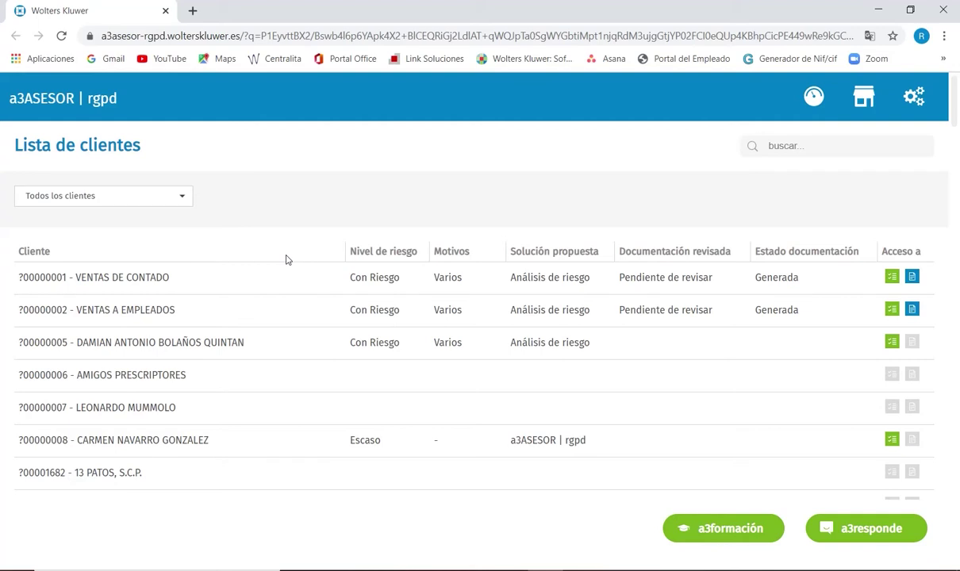
pyautogui.click(161, 193)
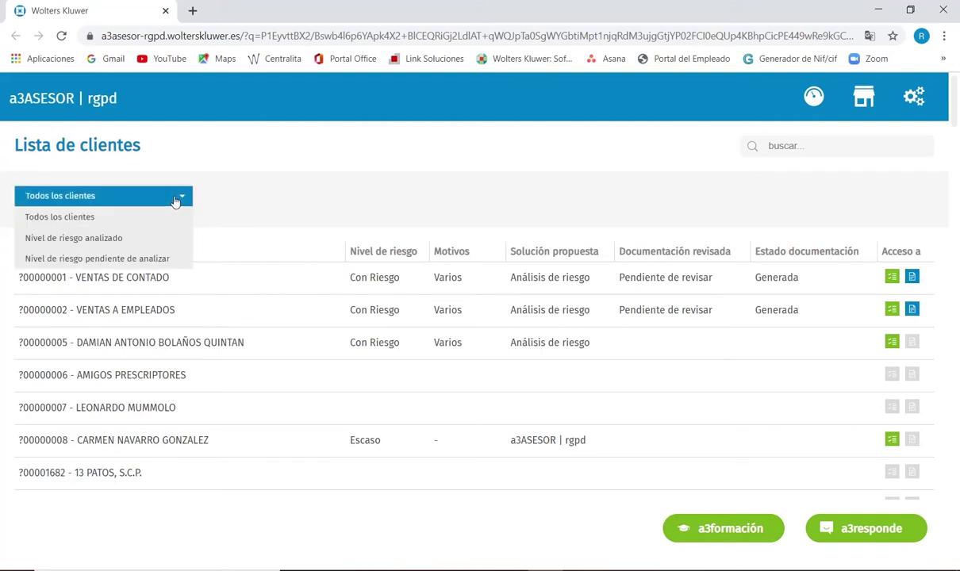
pyautogui.click(95, 258)
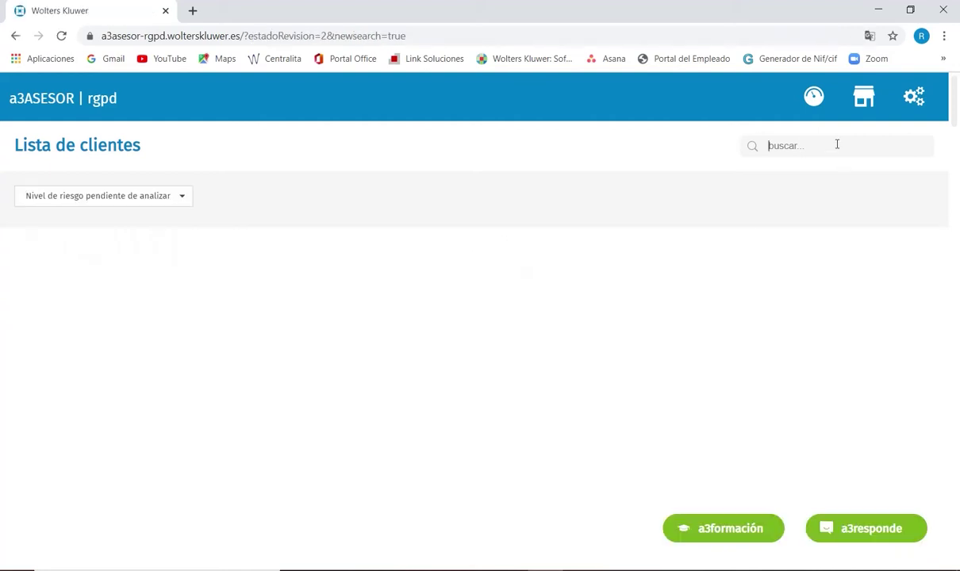
# - Search the client list for "link soluciones" and open the questionnaire of LINK SOLUCIONES, S.L
pyautogui.write('link solucio')
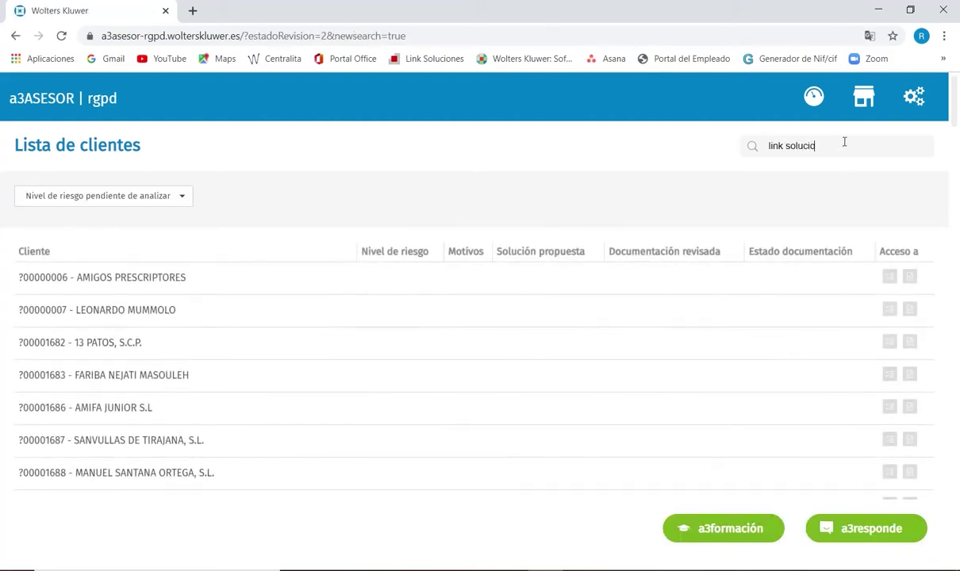
pyautogui.write('nes')
pyautogui.press('Return')
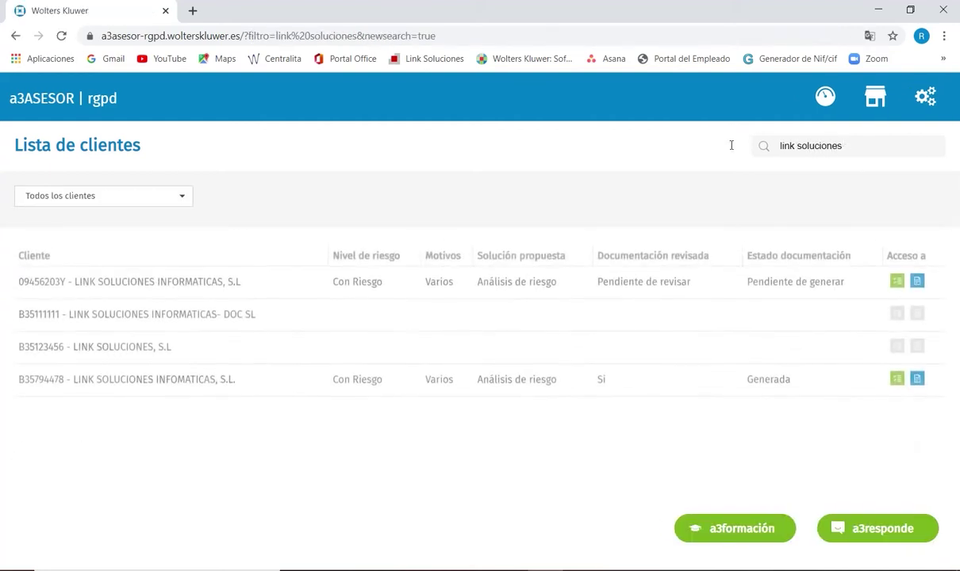
pyautogui.click(196, 348)
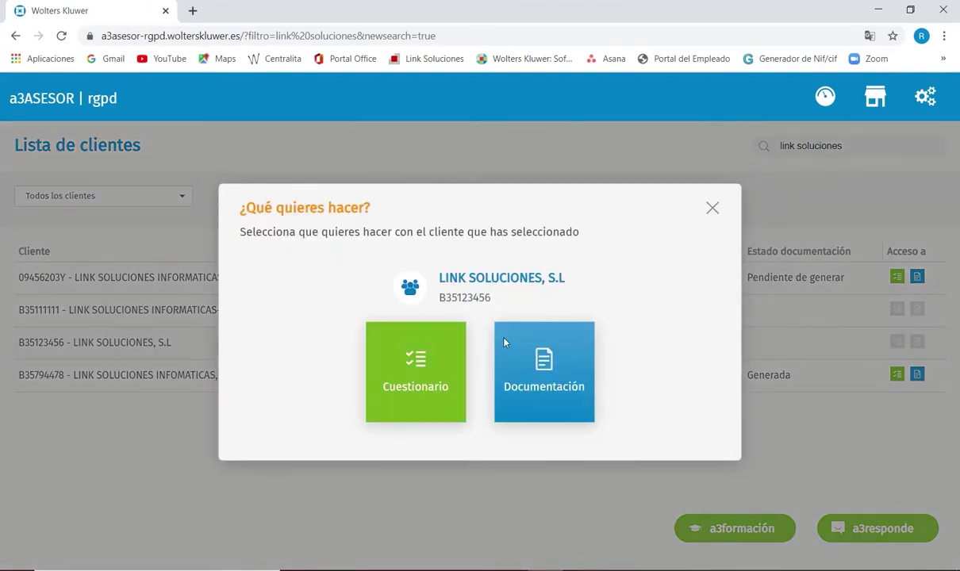
pyautogui.click(399, 387)
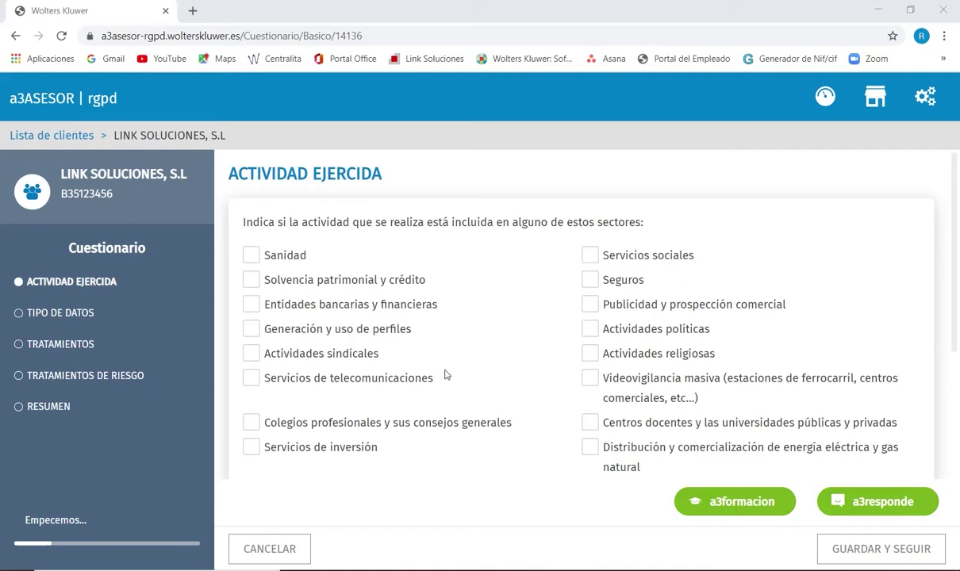
# - Complete and finish the questionnaire, keeping the none-of-the-above answer for Actividad ejercida, Tipo de datos, Tratamientos and Tratamientos de riesgo
pyautogui.scroll(-3, 446, 375)
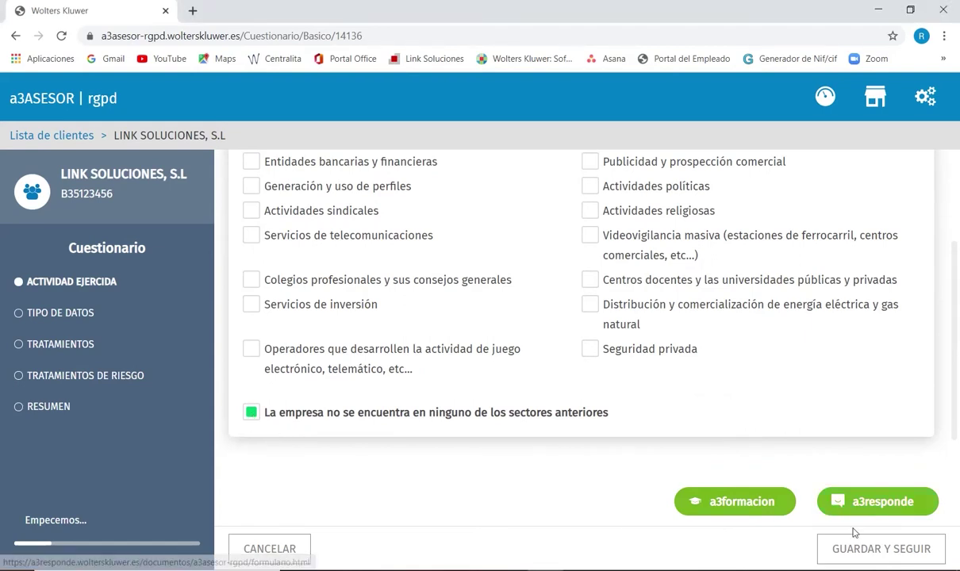
pyautogui.click(873, 551)
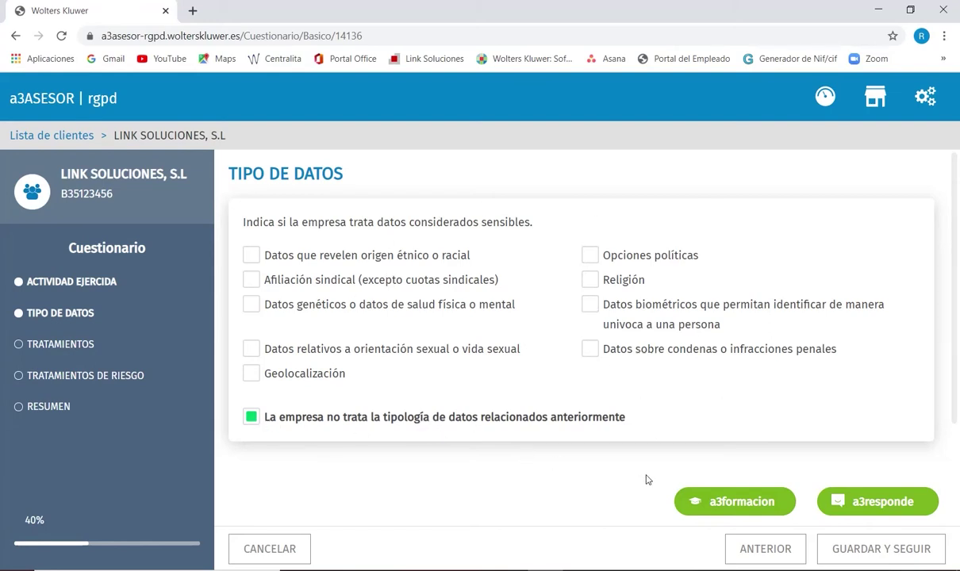
pyautogui.click(879, 549)
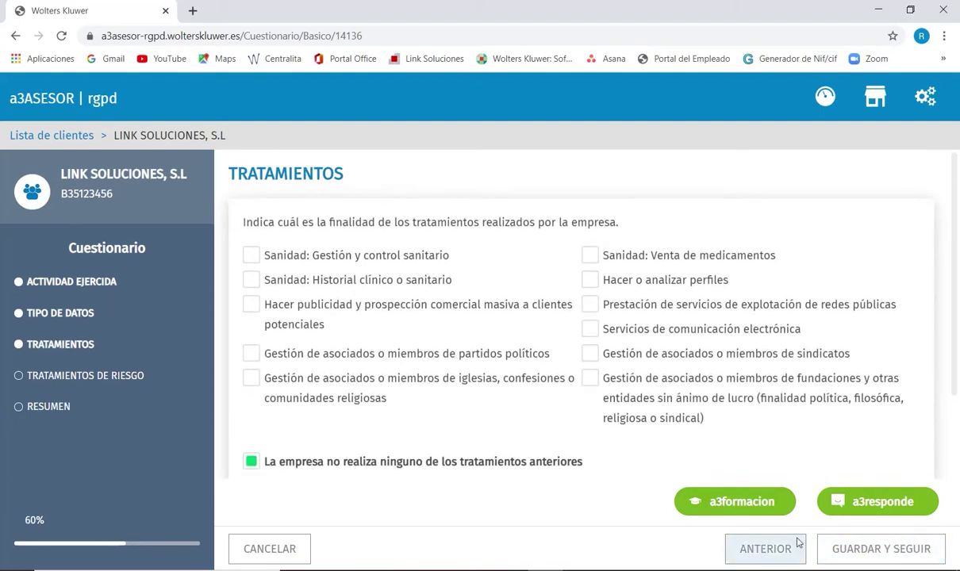
pyautogui.click(904, 548)
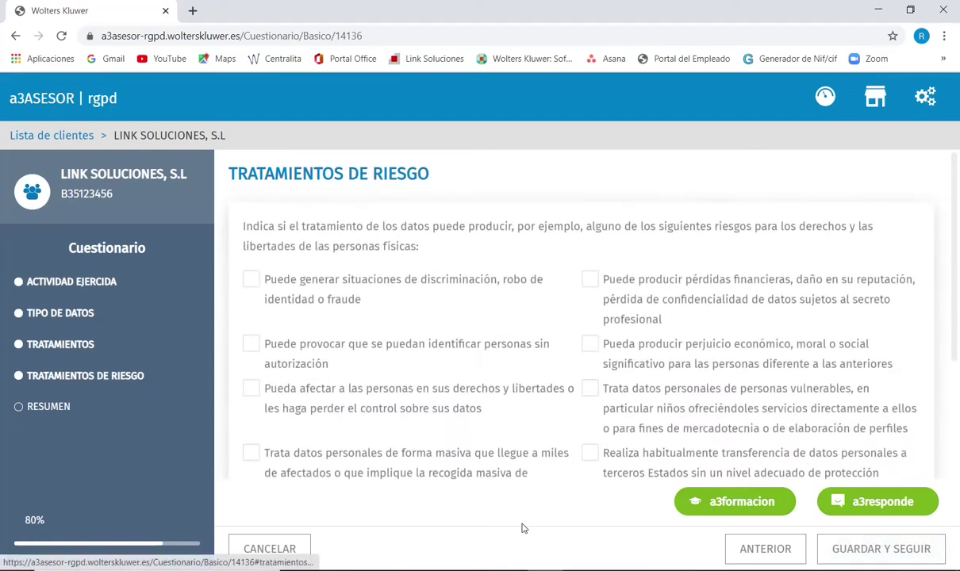
pyautogui.scroll(-3, 717, 433)
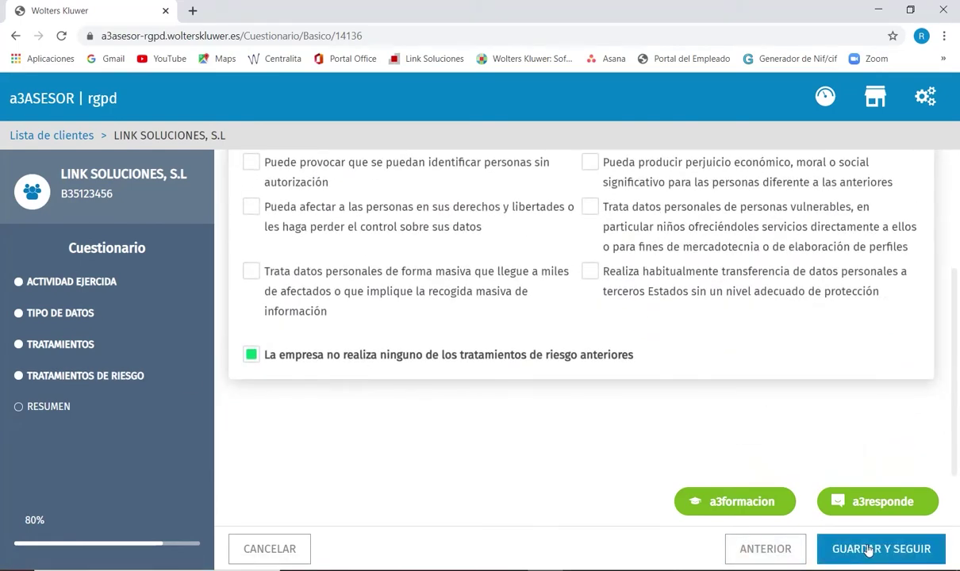
pyautogui.click(881, 550)
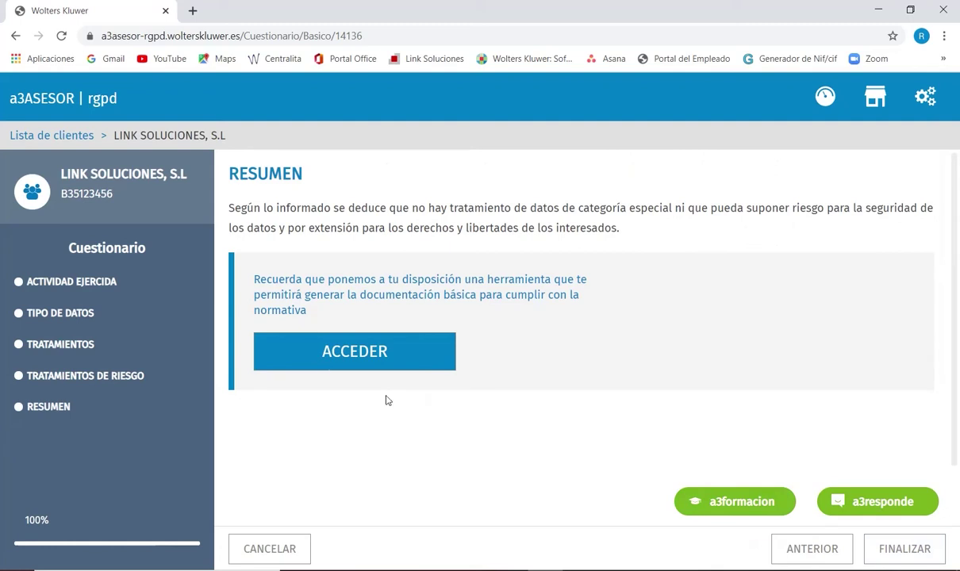
pyautogui.click(901, 551)
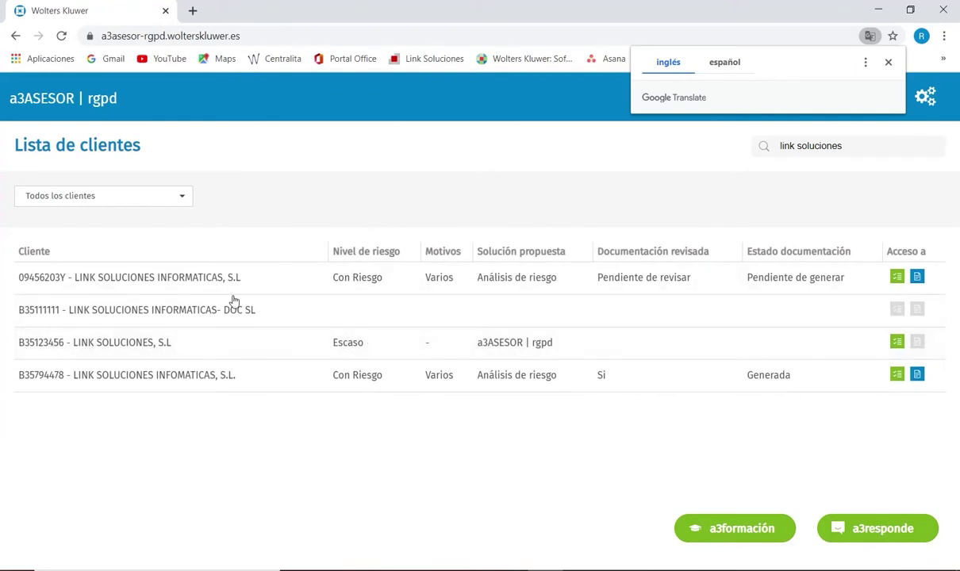
# - Start the documentation form for LINK SOLUCIONES, S.L with the activity description "Desarrollo de Software"
pyautogui.click(359, 349)
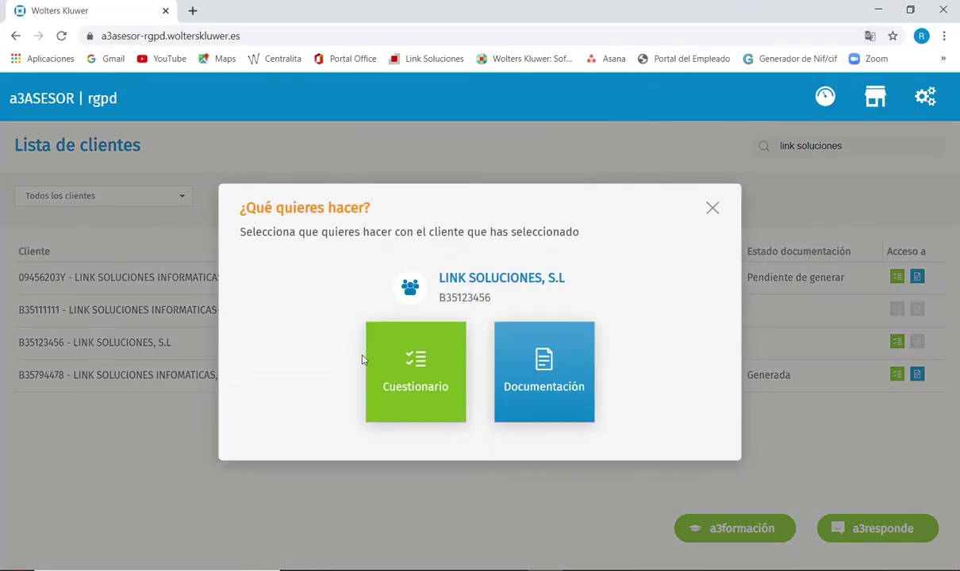
pyautogui.click(540, 373)
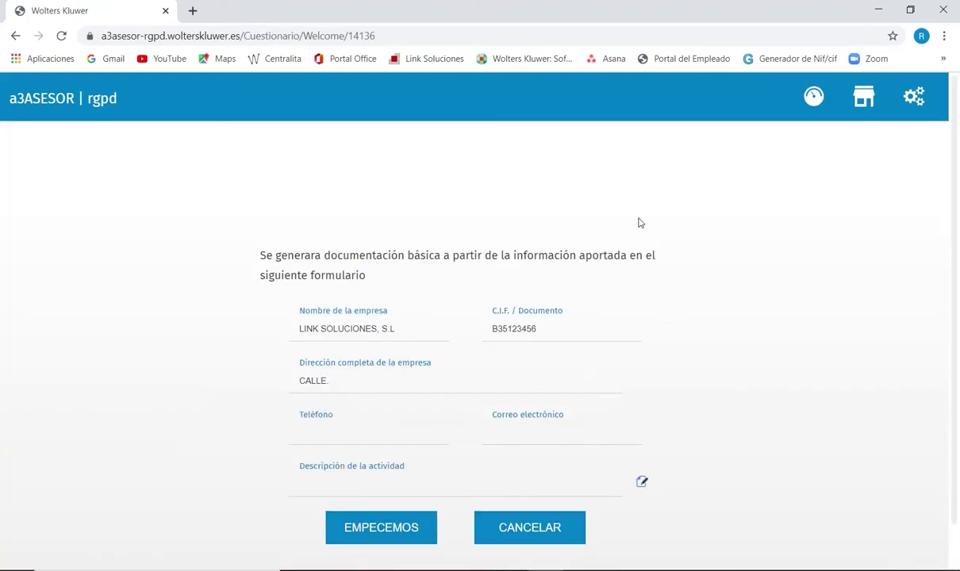
pyautogui.scroll(-1, 453, 377)
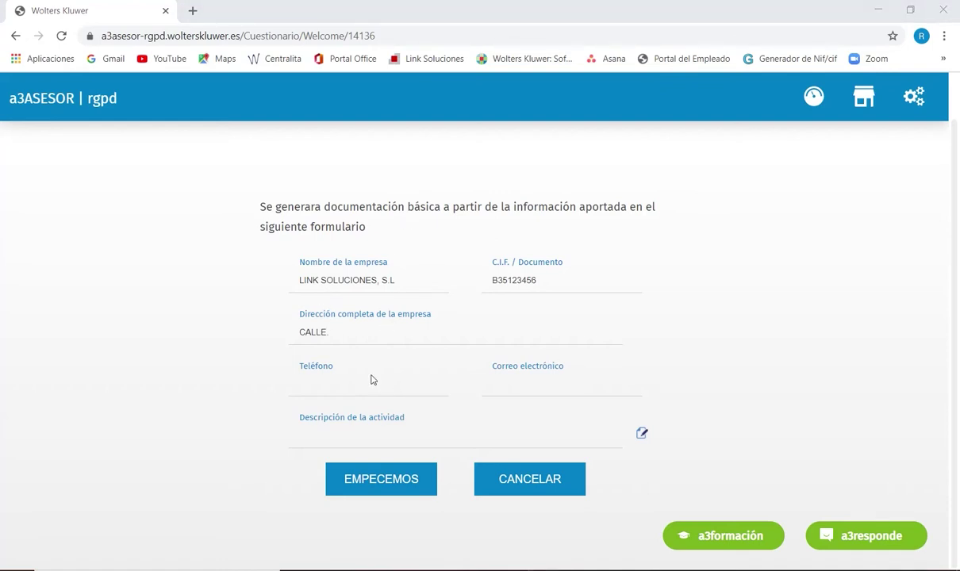
pyautogui.click(368, 436)
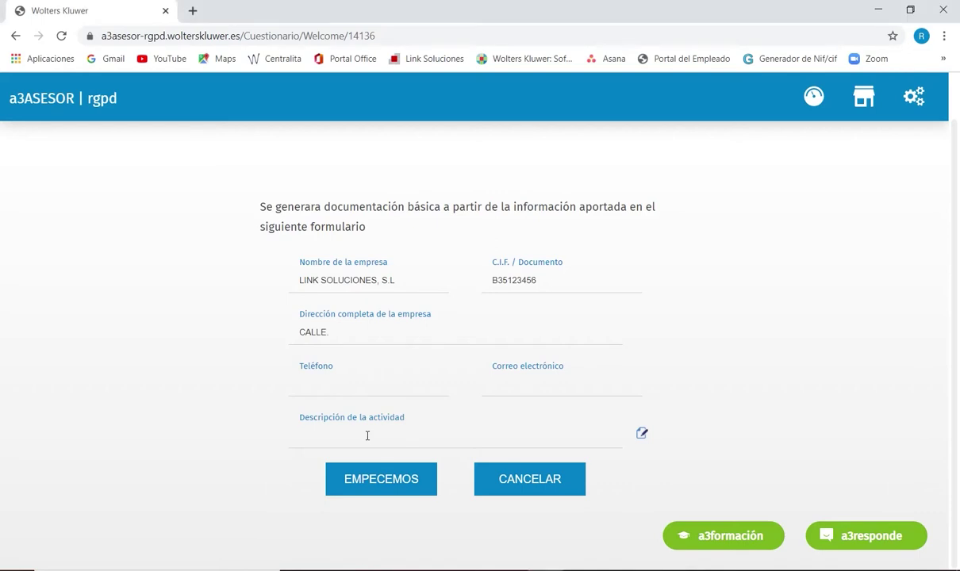
pyautogui.write('Desarrollo de Software')
pyautogui.click(377, 484)
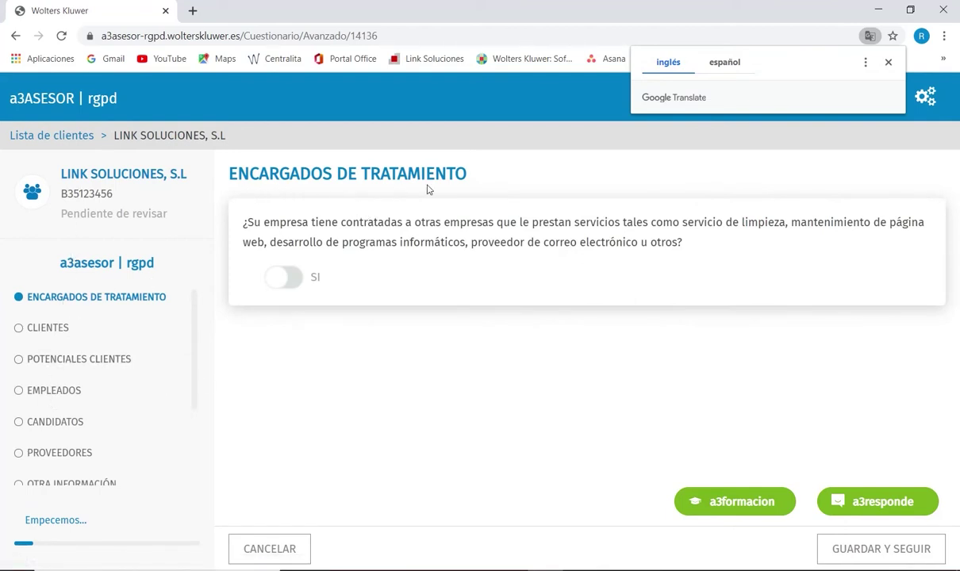
pyautogui.click(273, 277)
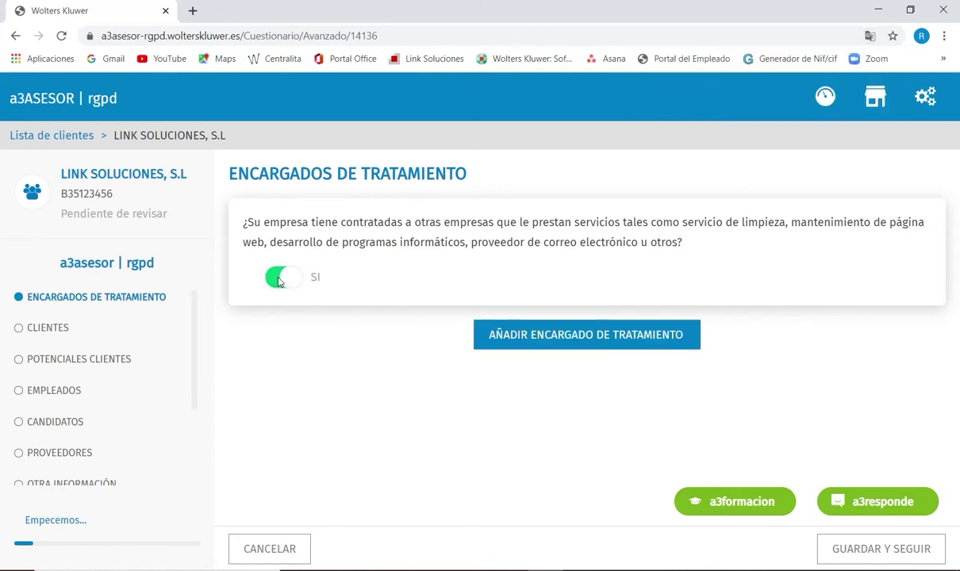
pyautogui.click(671, 347)
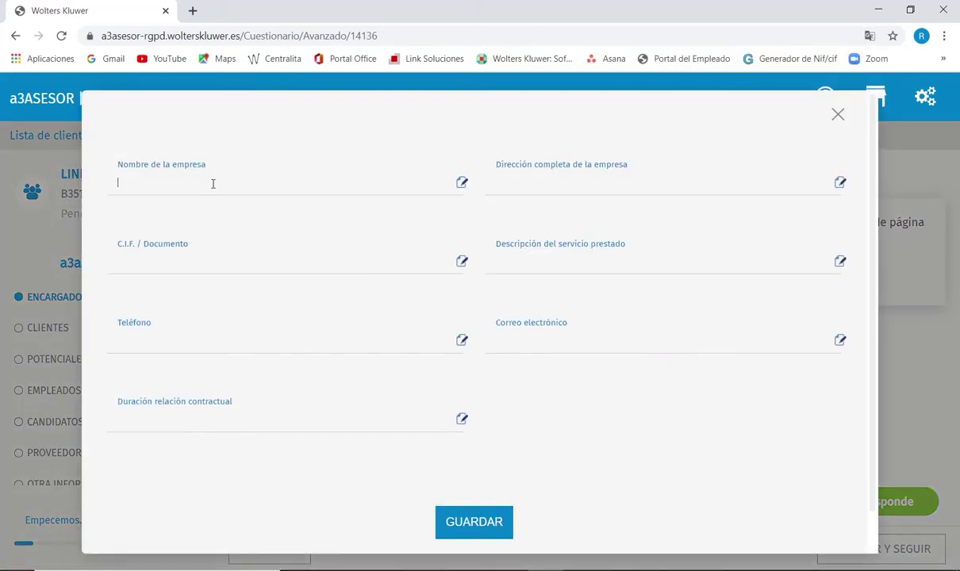
pyautogui.write('Link Soluciones Informáticas SA')
pyautogui.press('Escape')
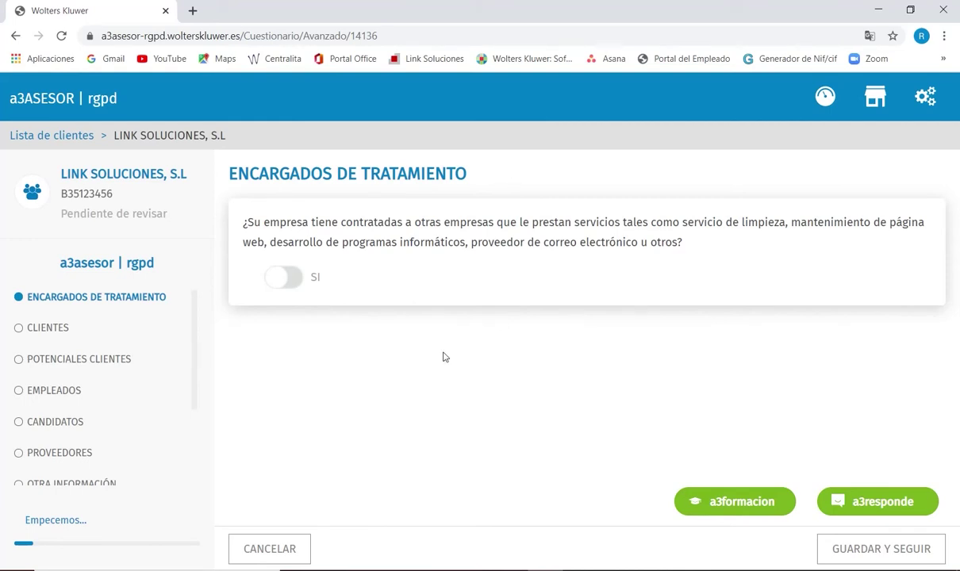
# - Declare contracted service companies and add "Servicios informáticos S.l." as encargado de tratamiento for Mantenimiento Informático with a 12 meses duration, saving the section
pyautogui.click(284, 273)
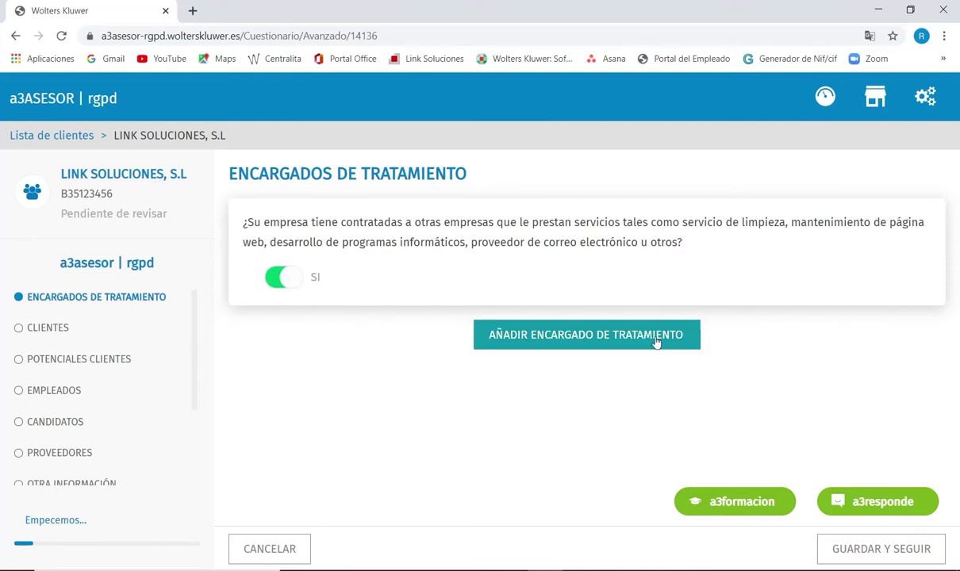
pyautogui.click(561, 351)
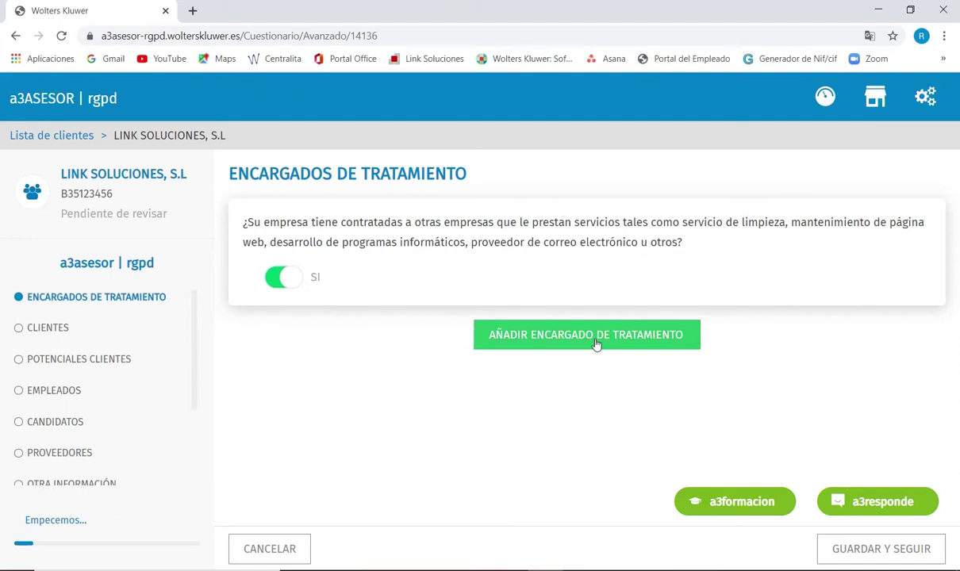
pyautogui.click(597, 344)
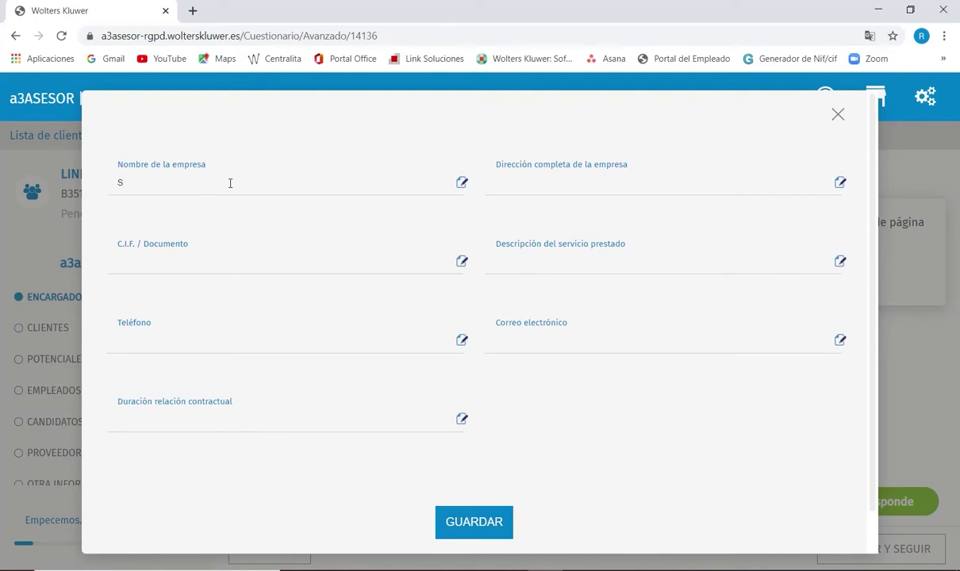
pyautogui.write('Servicios')
pyautogui.press('Down')
pyautogui.press('Return')
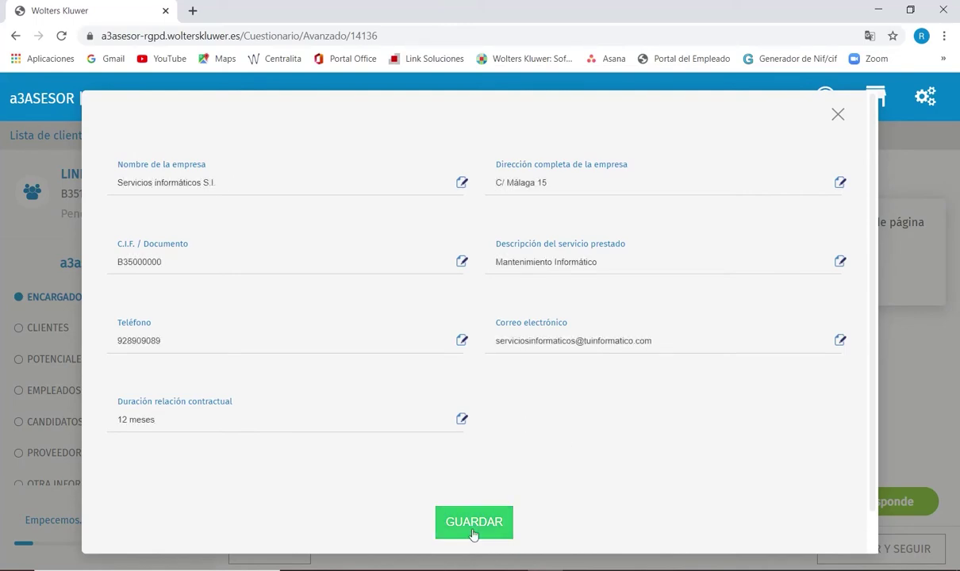
pyautogui.click(473, 536)
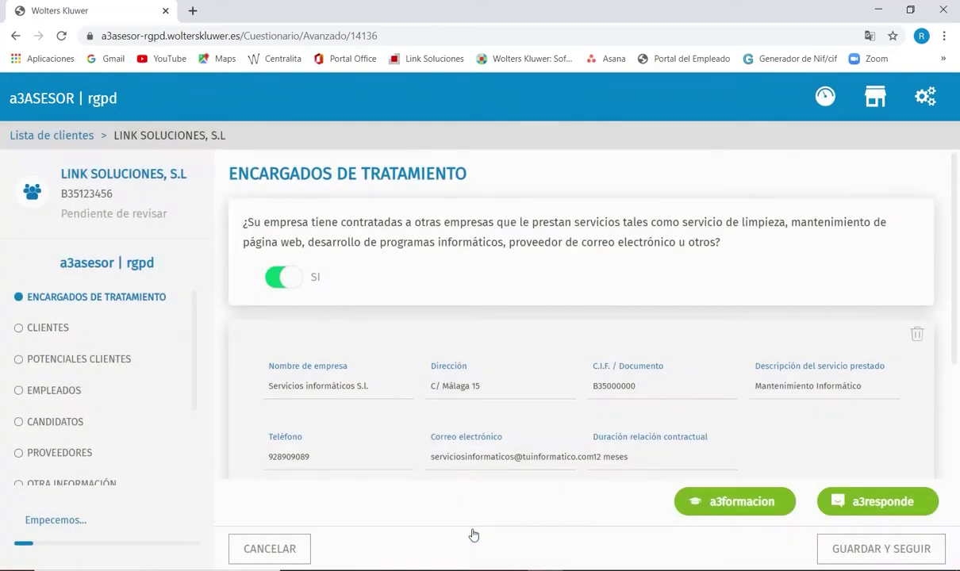
pyautogui.click(859, 547)
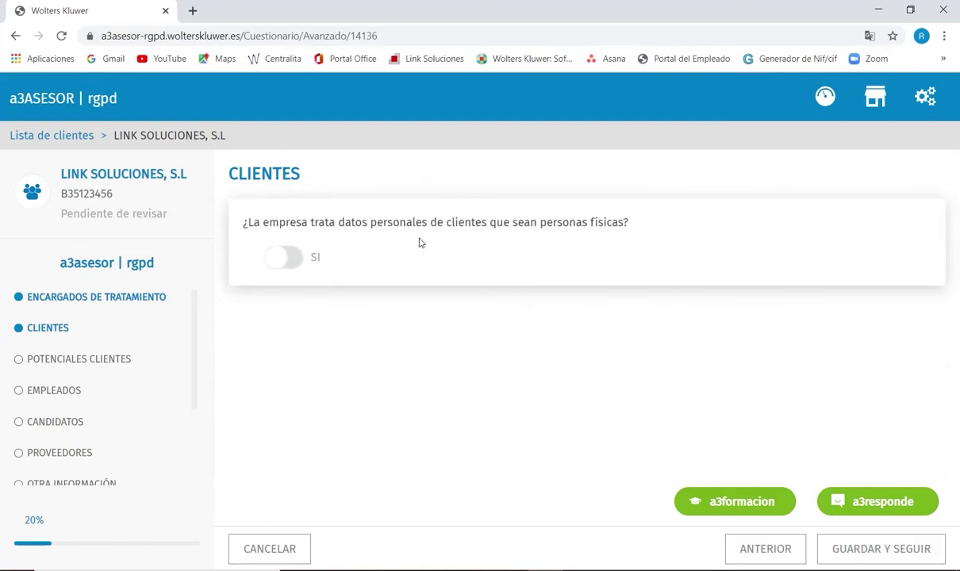
# - Declare that personal data of individual clients is processed, choose Identificación and Datos bancarios, and save the Clientes section
pyautogui.click(286, 258)
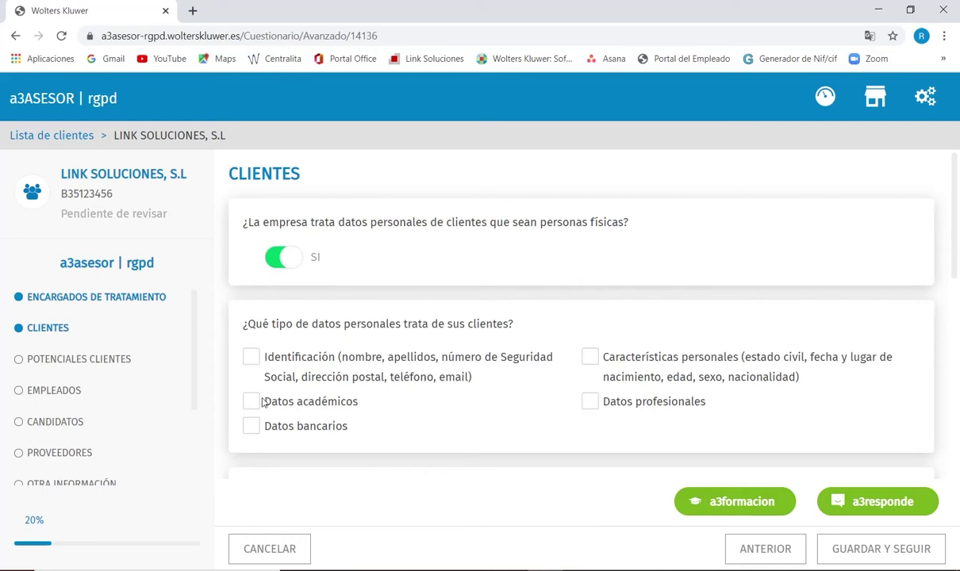
pyautogui.click(250, 357)
pyautogui.click(251, 426)
pyautogui.click(881, 551)
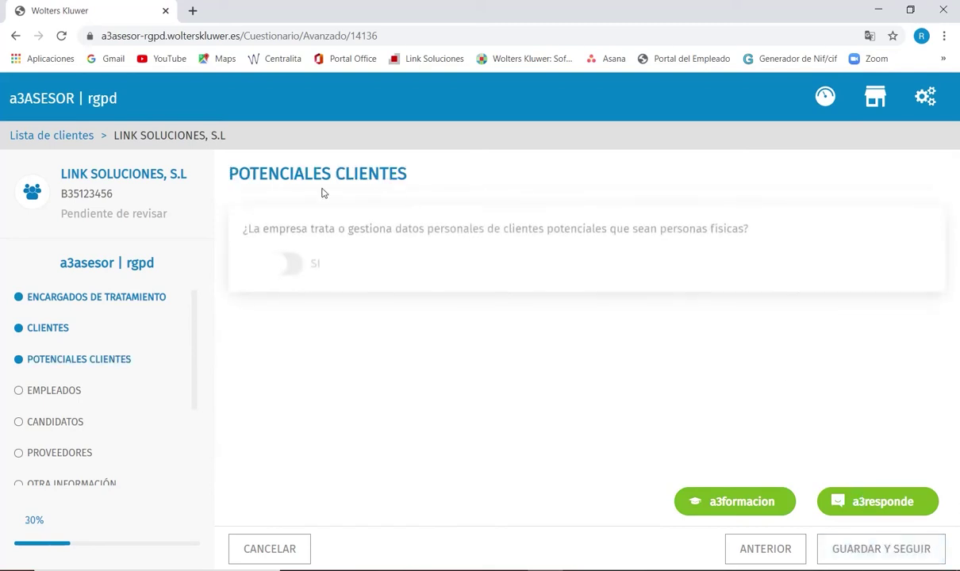
# - Declare that personal data of individual potential clients is processed, choose Identificación, and save the Potenciales clientes section
pyautogui.click(291, 259)
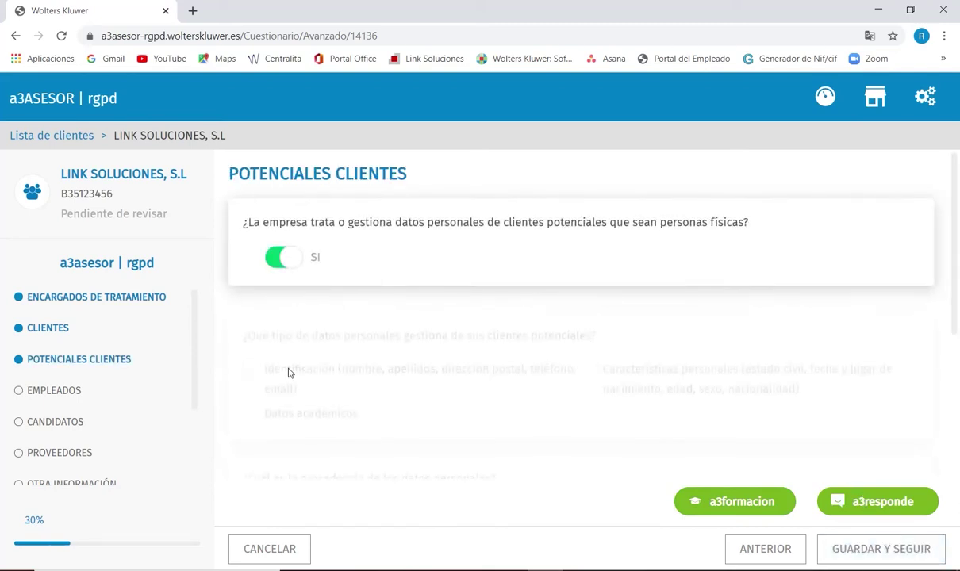
pyautogui.click(287, 370)
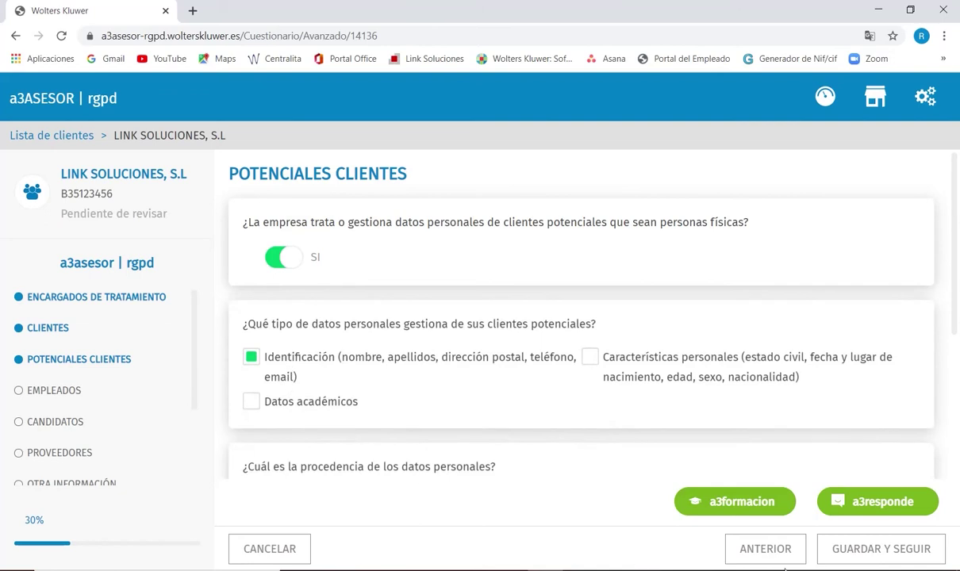
pyautogui.click(851, 551)
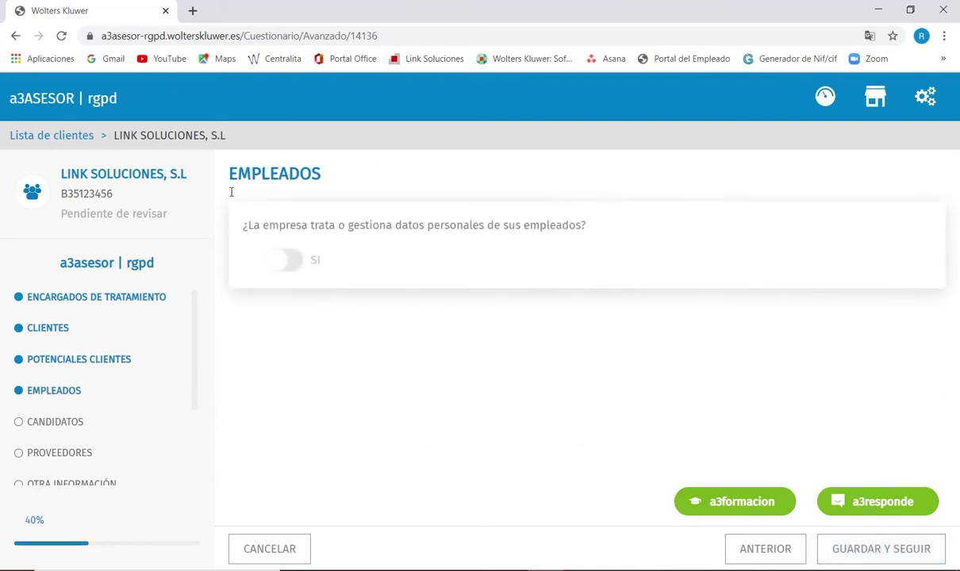
# - Declare employee data processing with Identificación, Datos académicos, Datos bancarios and Características personales, and save the Empleados section
pyautogui.click(282, 260)
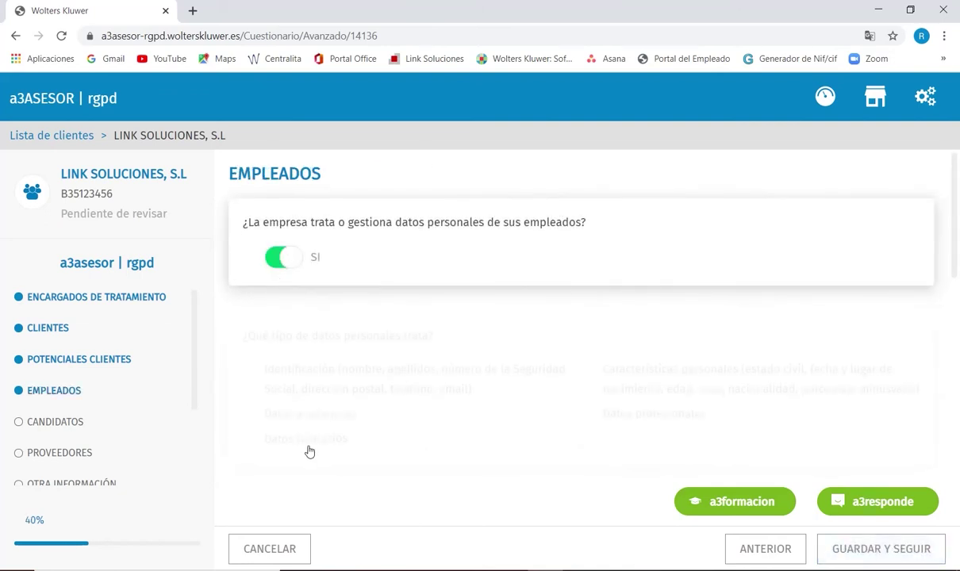
pyautogui.click(252, 361)
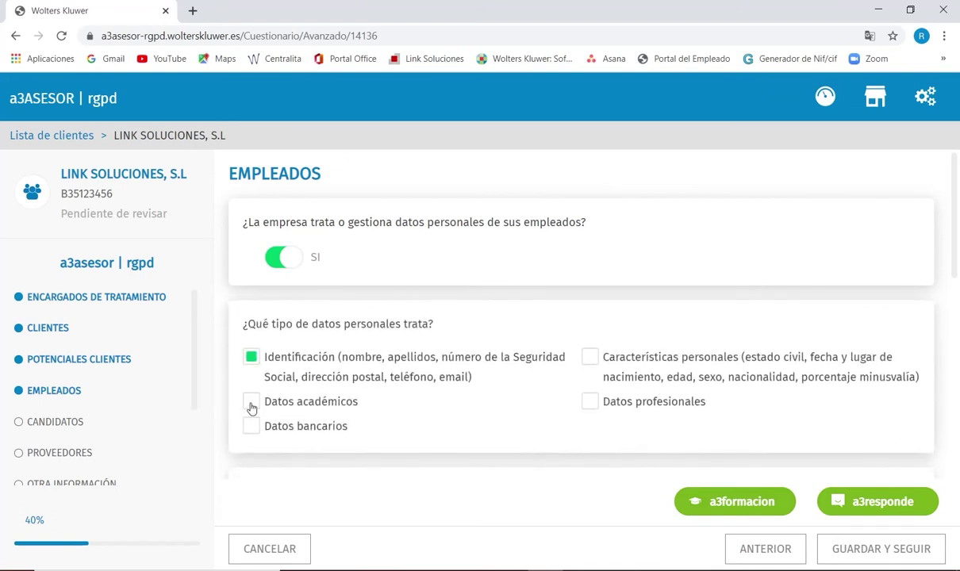
pyautogui.click(250, 402)
pyautogui.click(251, 426)
pyautogui.click(589, 358)
pyautogui.click(868, 560)
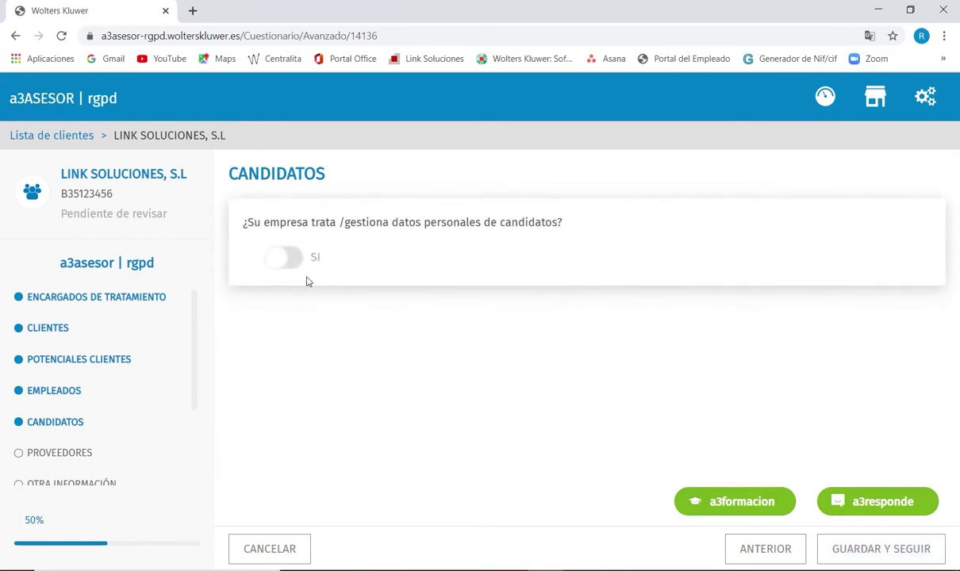
# - Look at the candidate data questions, leave candidate data processing undeclared, and save the Candidatos section
pyautogui.click(280, 262)
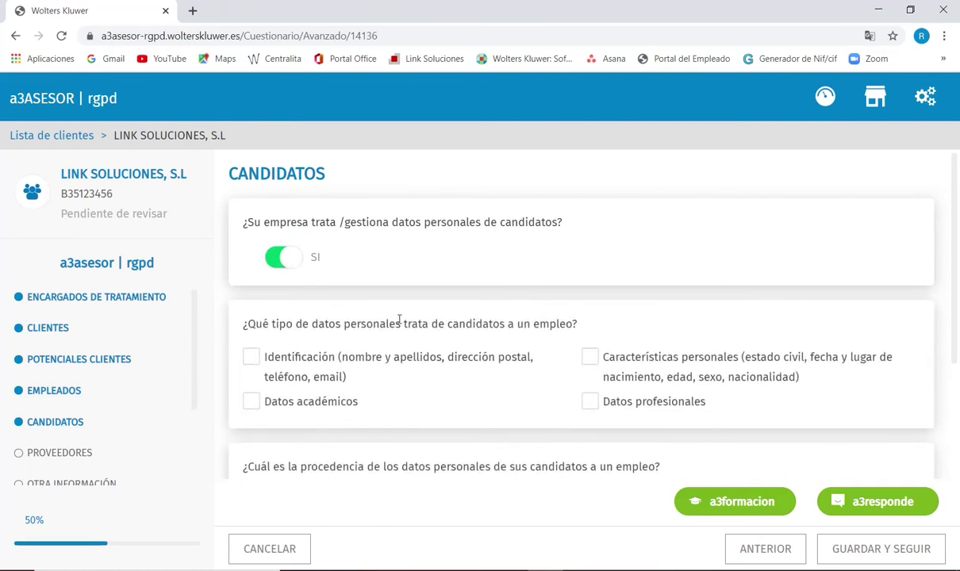
pyautogui.click(282, 259)
pyautogui.click(866, 551)
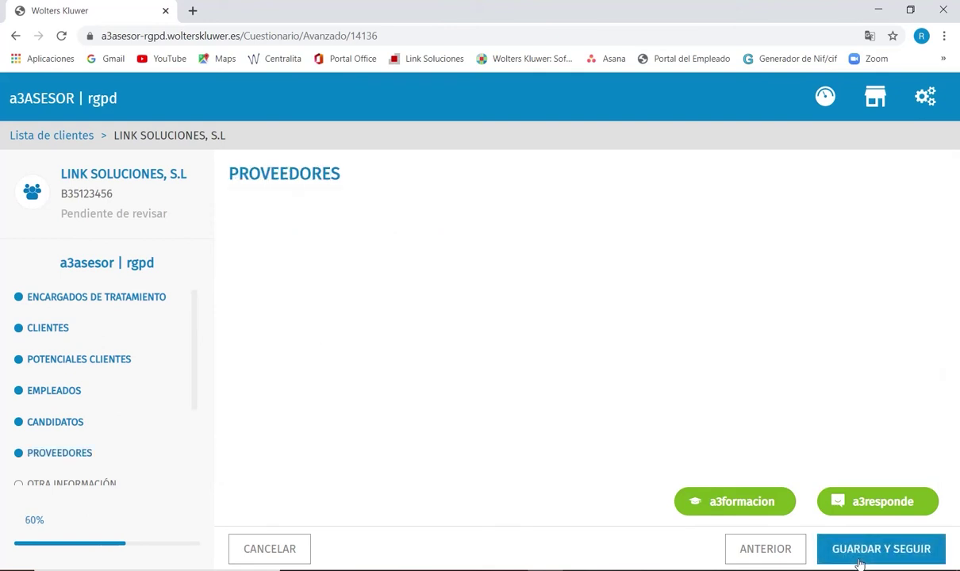
# - Declare supplier data processing with Identificación and Datos bancarios for the purposes Facturación and Realizar pedidos, and save the Proveedores section
pyautogui.click(284, 261)
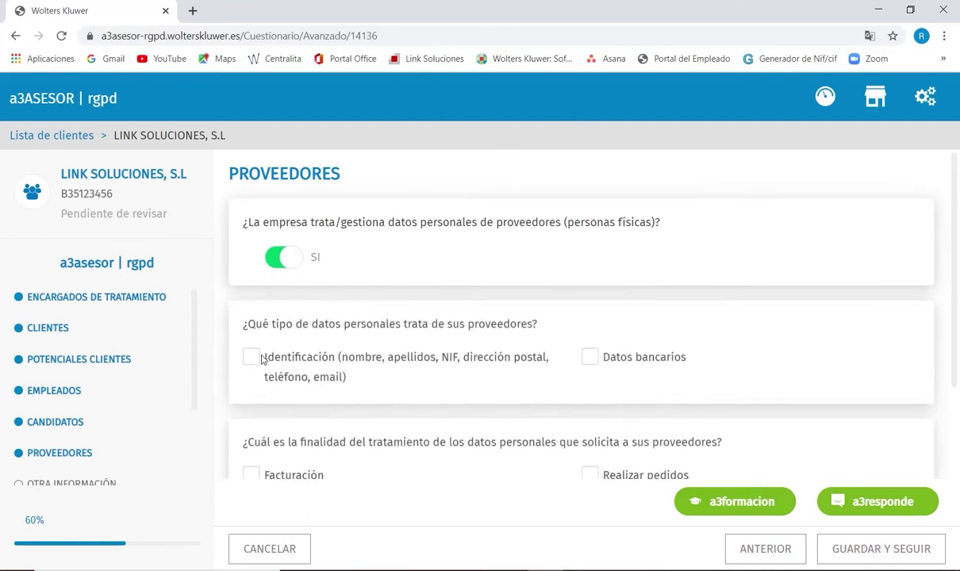
pyautogui.click(252, 358)
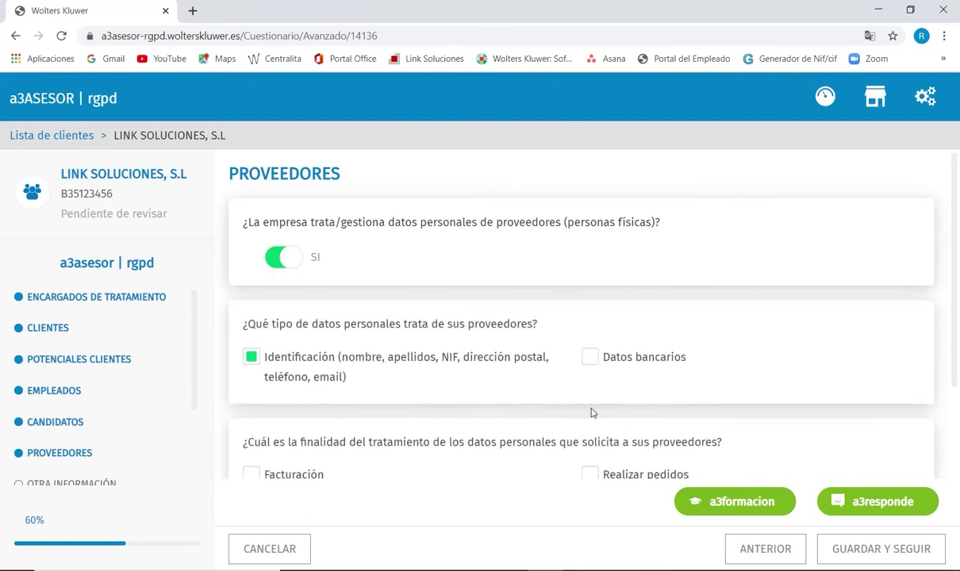
pyautogui.click(589, 357)
pyautogui.scroll(-2, 444, 373)
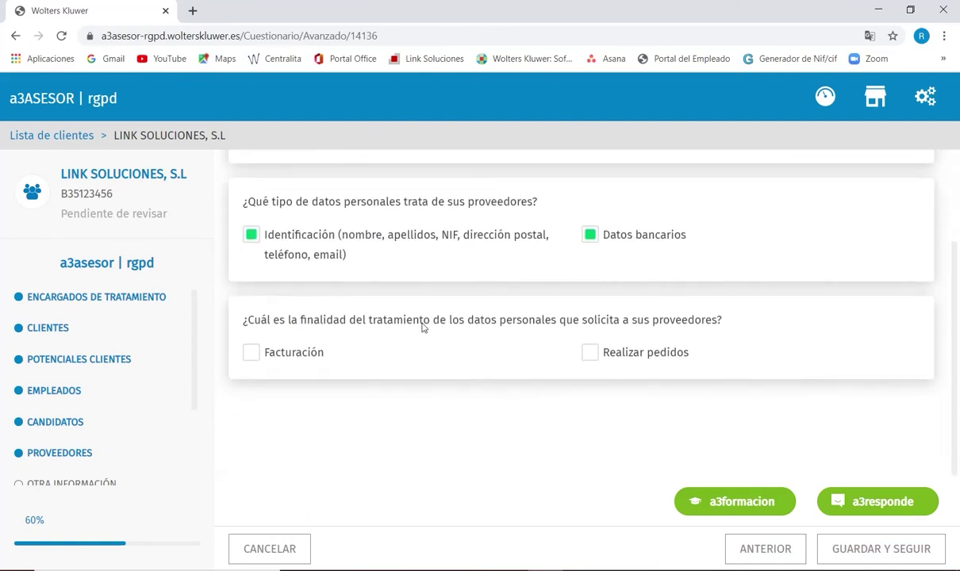
pyautogui.click(251, 353)
pyautogui.click(590, 353)
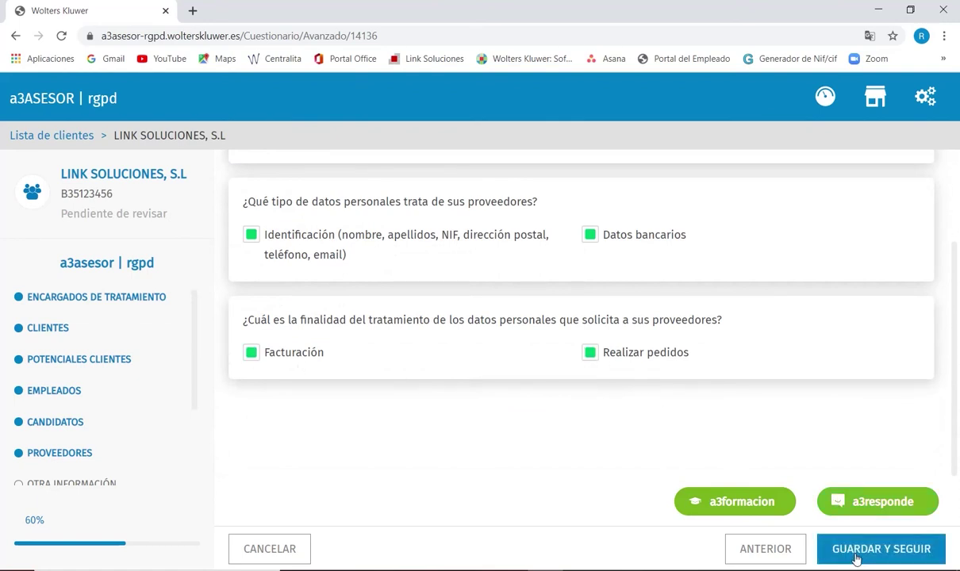
pyautogui.click(881, 549)
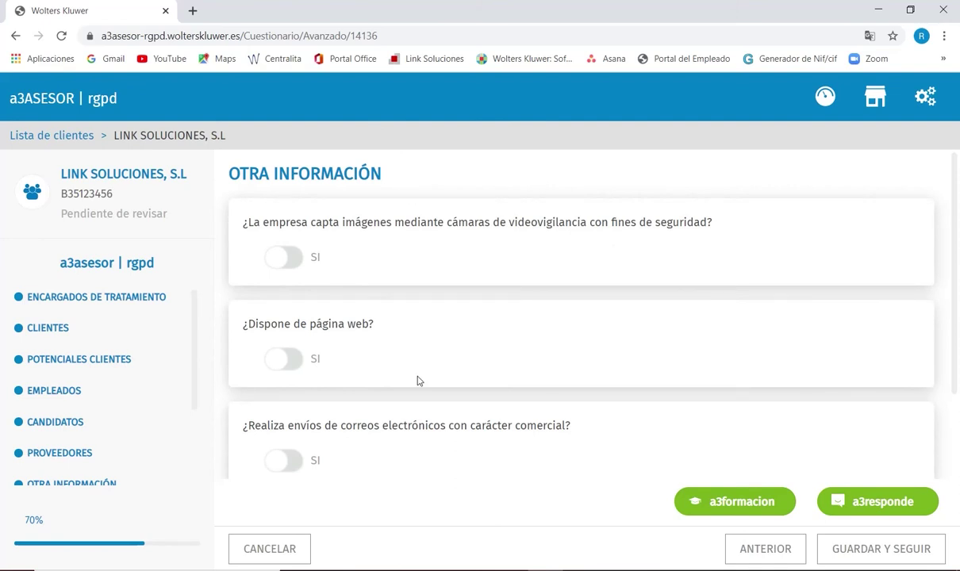
# - Declare security video surveillance, a company website and commercial e-mail sending, and save the Otra información section
pyautogui.click(276, 256)
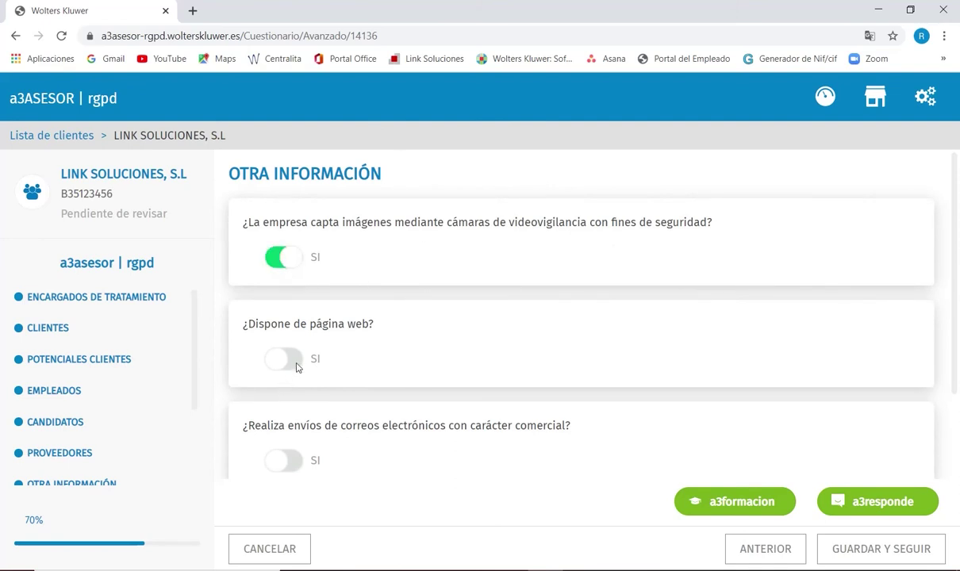
pyautogui.click(294, 364)
pyautogui.scroll(-2, 556, 377)
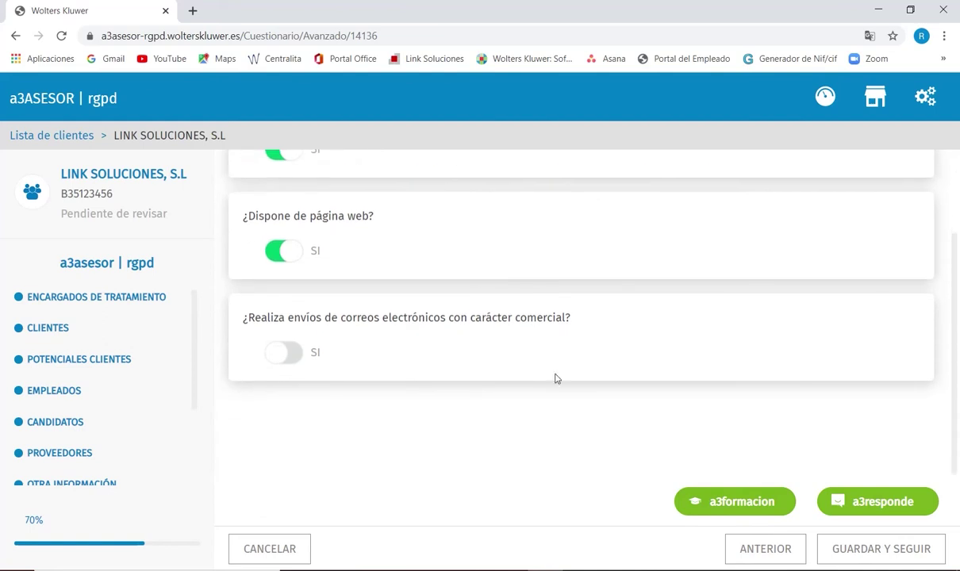
pyautogui.click(301, 359)
pyautogui.click(913, 549)
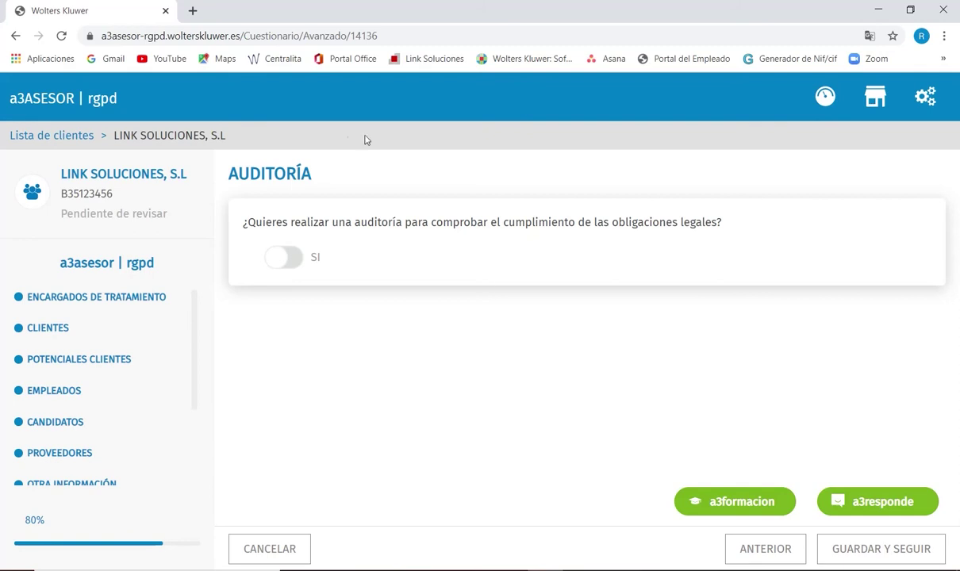
# - Preview the legal obligations audit questions, decline that audit, and save both audit sections without requesting any audit
pyautogui.click(297, 265)
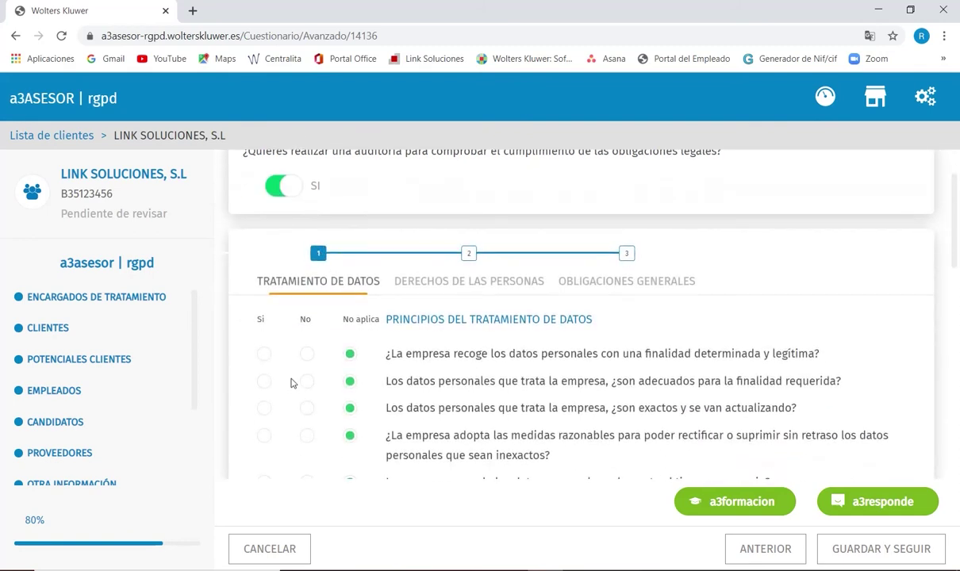
pyautogui.scroll(1, 286, 191)
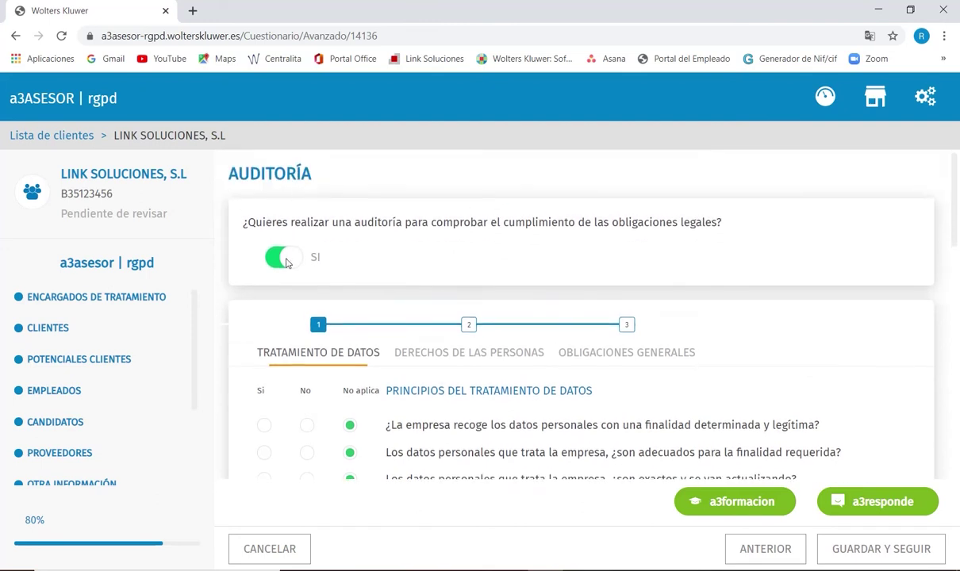
pyautogui.scroll(-1, 304, 295)
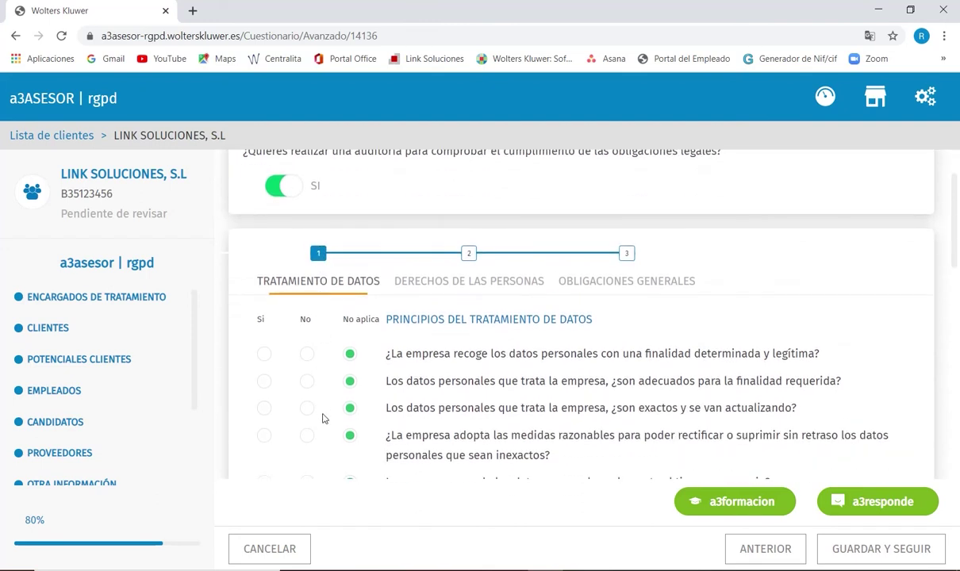
pyautogui.click(279, 188)
pyautogui.click(857, 549)
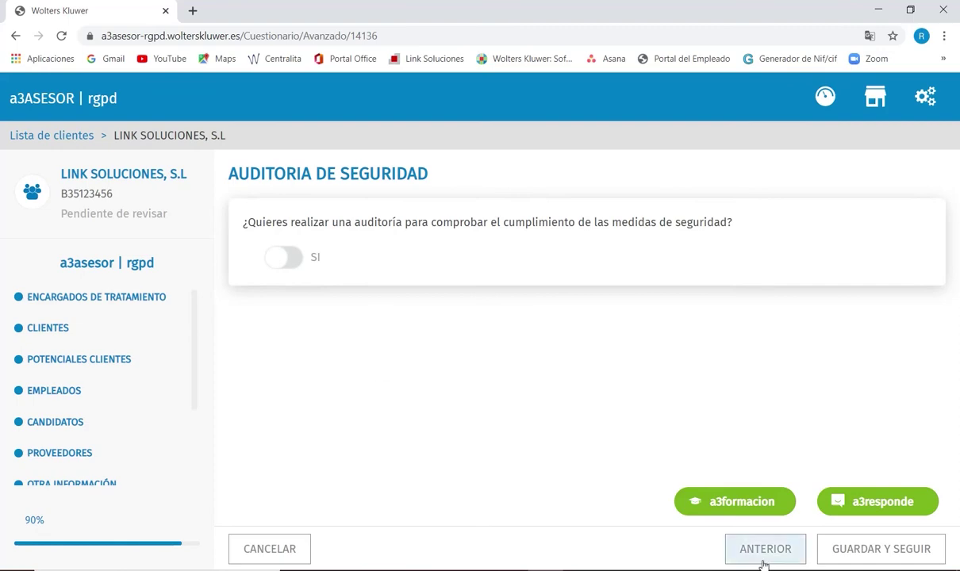
pyautogui.click(830, 551)
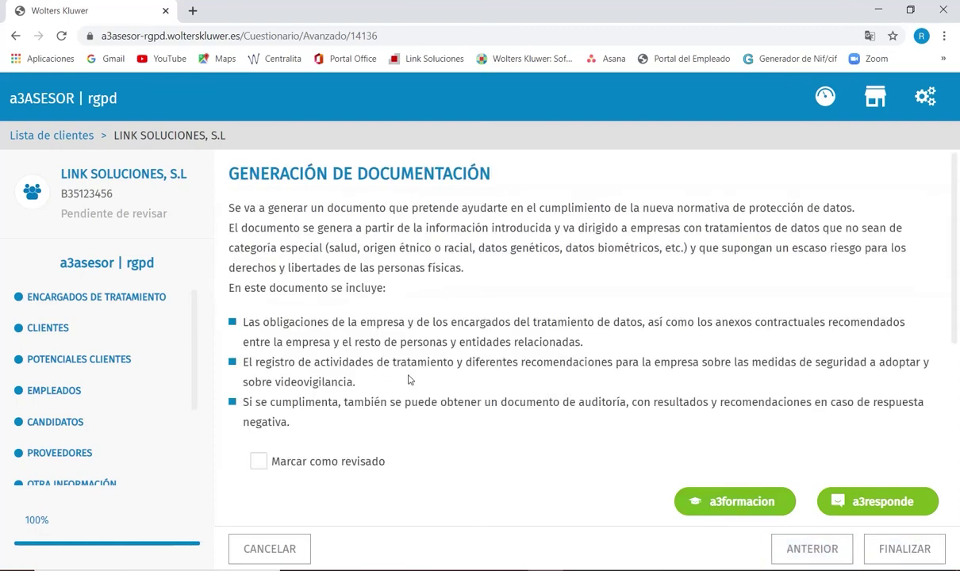
# - Review the documentation generation information and options, and mark the documentation as reviewed
pyautogui.scroll(-2, 384, 201)
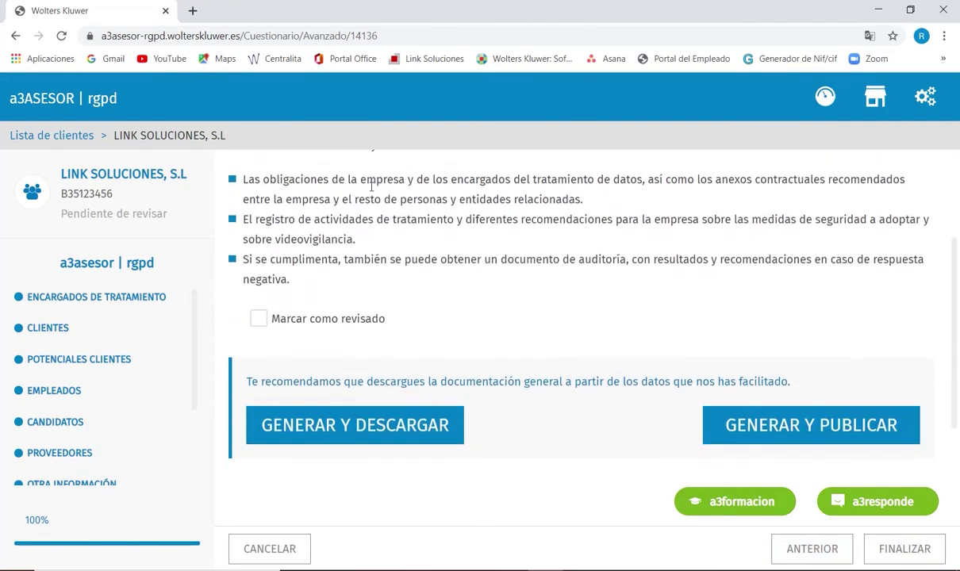
pyautogui.scroll(2, 318, 176)
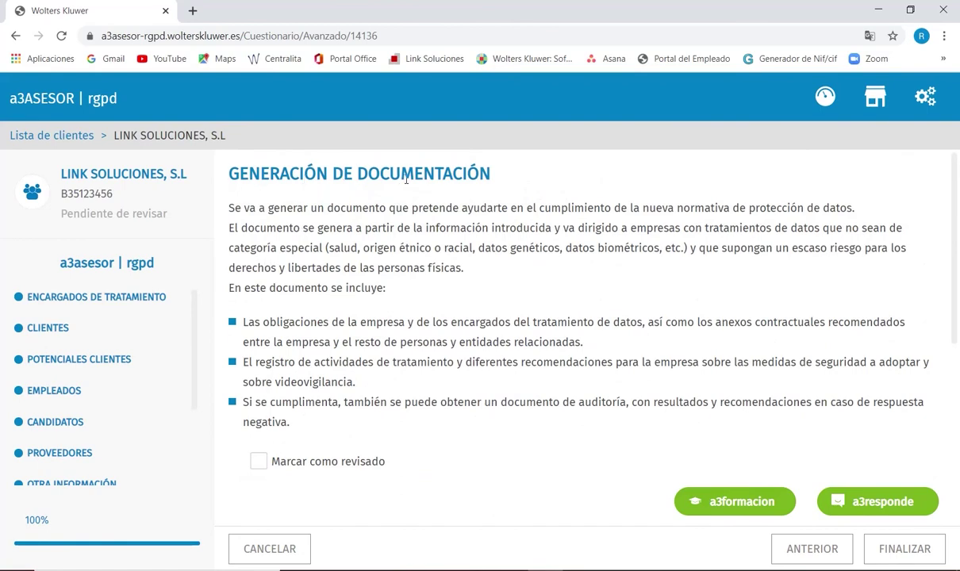
pyautogui.scroll(-3, 516, 276)
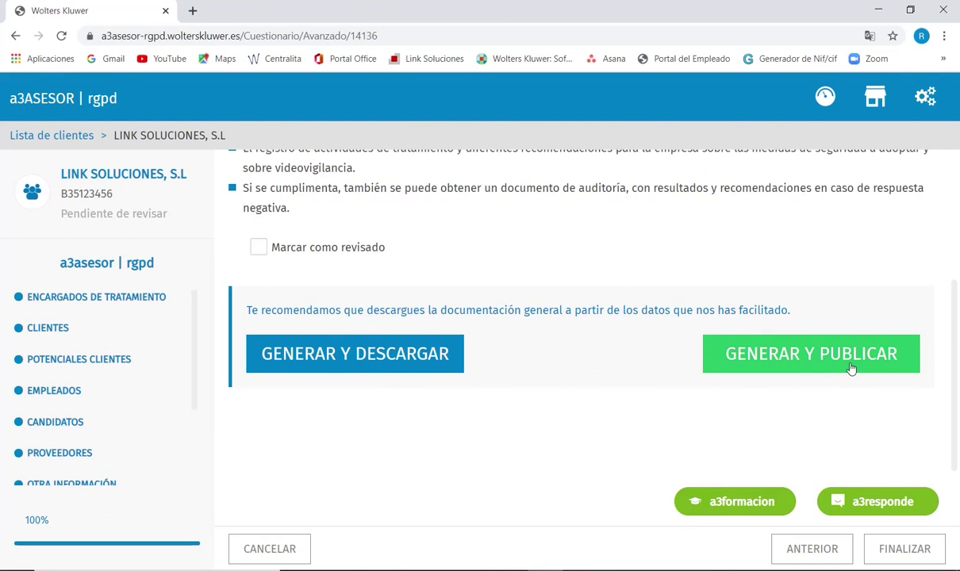
pyautogui.click(258, 247)
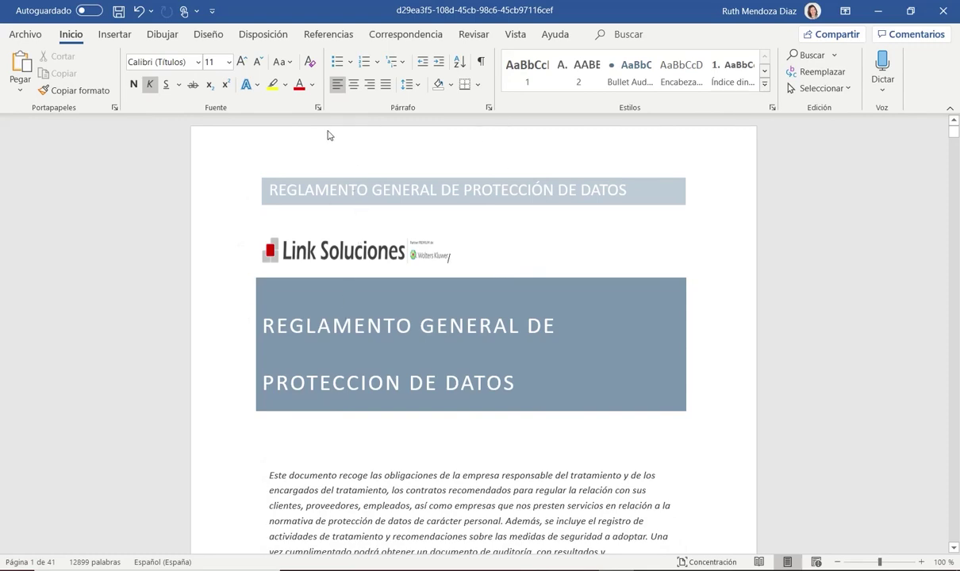
# - Examine the cover, introduction and section index of the generated Reglamento General de Protección de Datos document in Word
pyautogui.scroll(-4, 531, 255)
pyautogui.scroll(2, 538, 259)
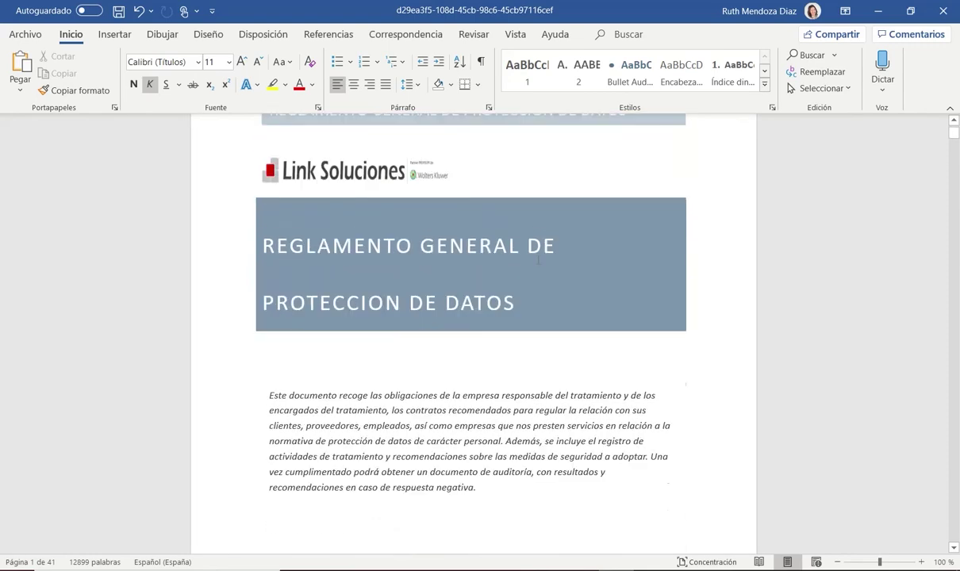
pyautogui.scroll(2, 538, 260)
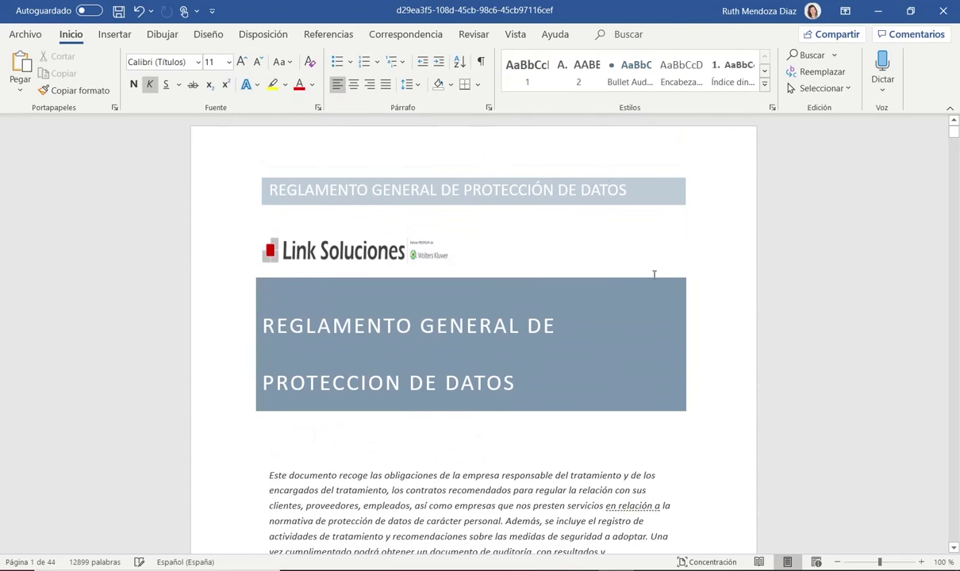
pyautogui.scroll(-12, 653, 274)
pyautogui.scroll(-15, 648, 274)
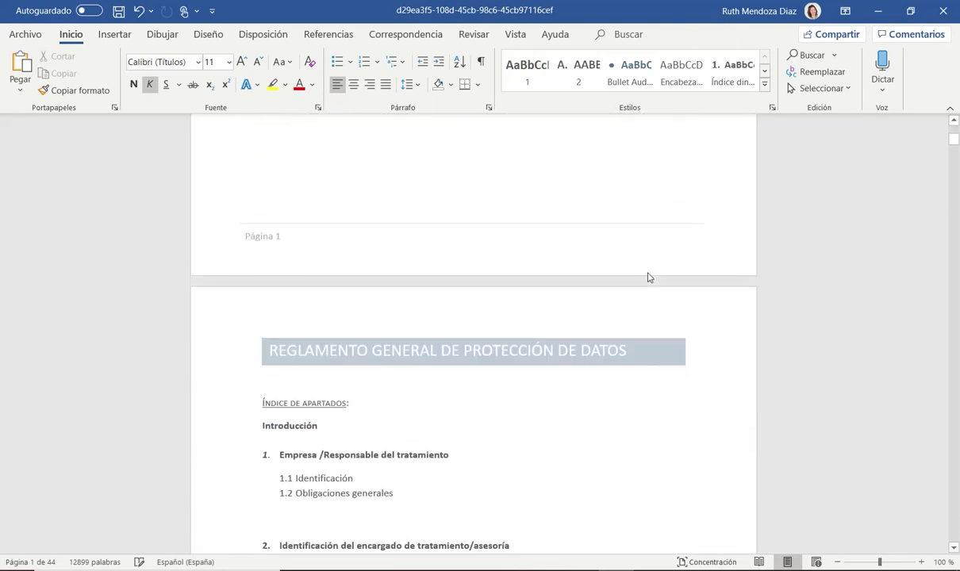
pyautogui.scroll(-15, 643, 273)
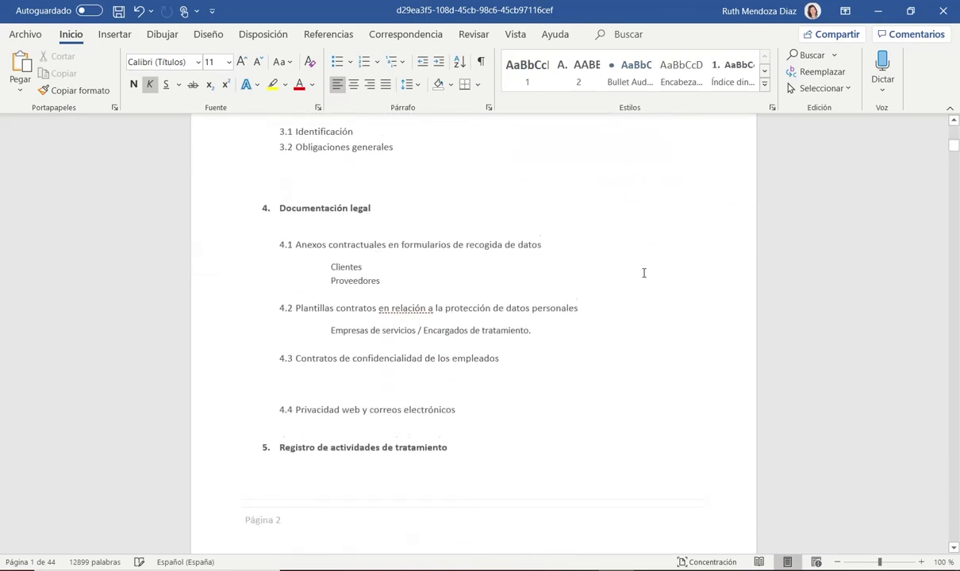
pyautogui.scroll(-4, 633, 273)
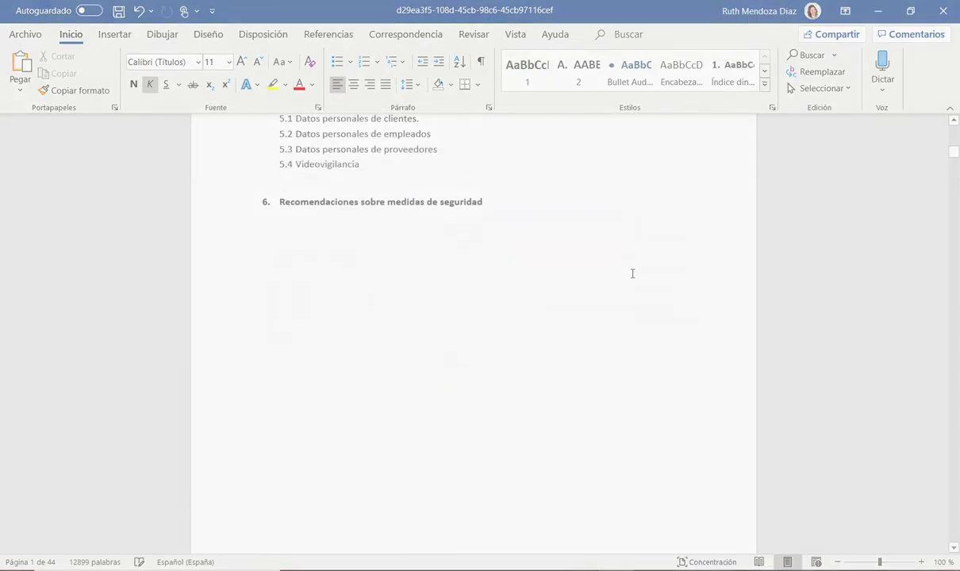